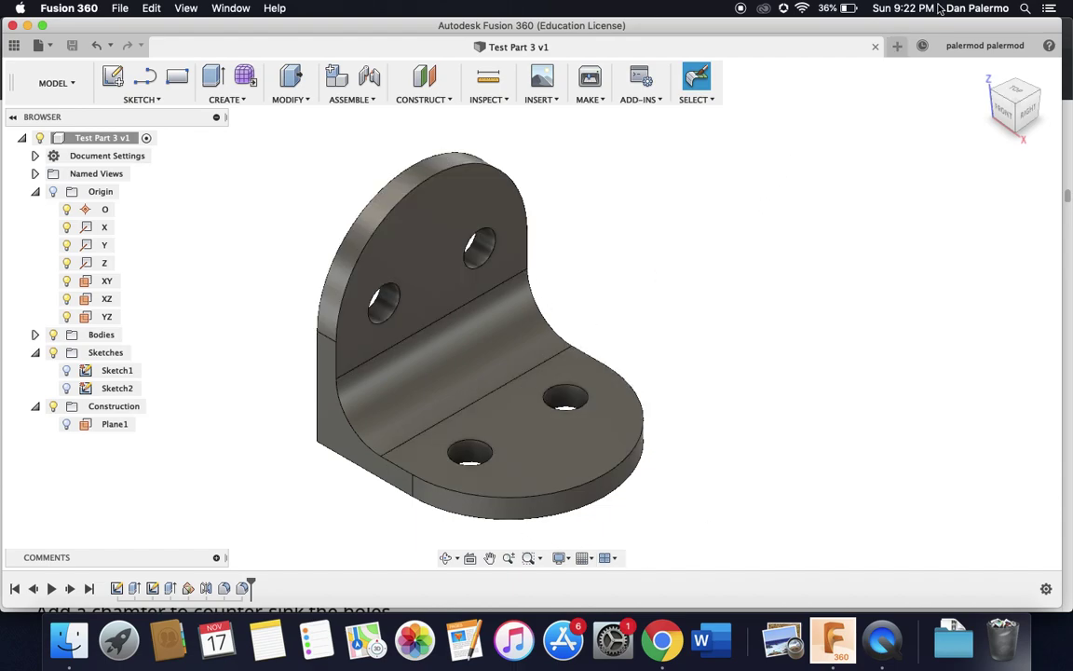
Step: Create a new empty design alongside the open Test Part 3 v1 design
left_click(897, 46)
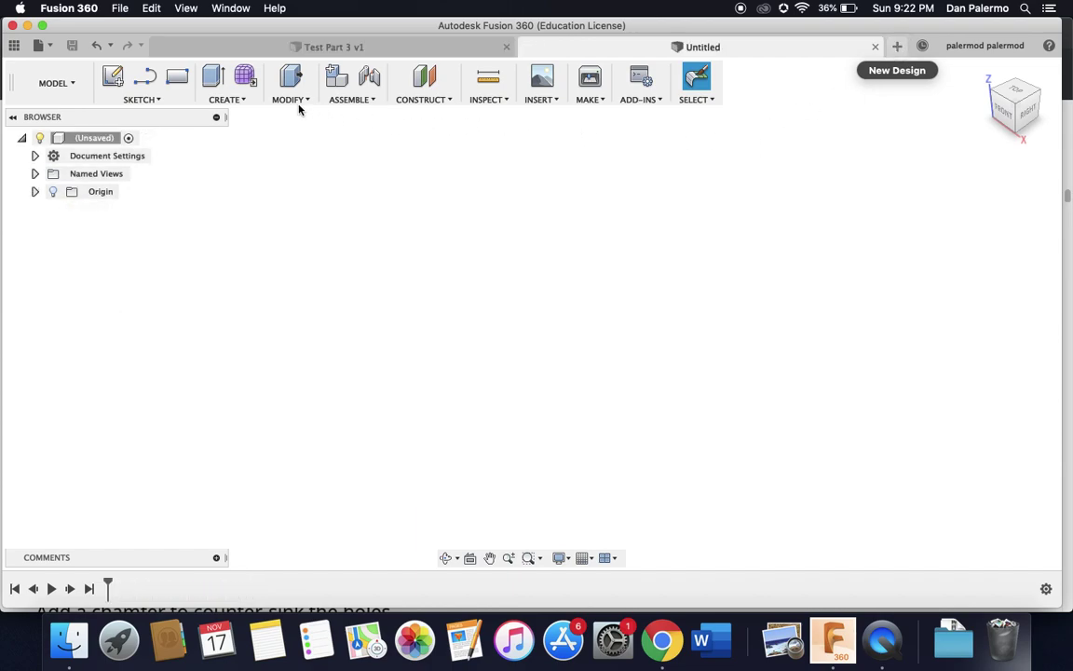
left_click(121, 9)
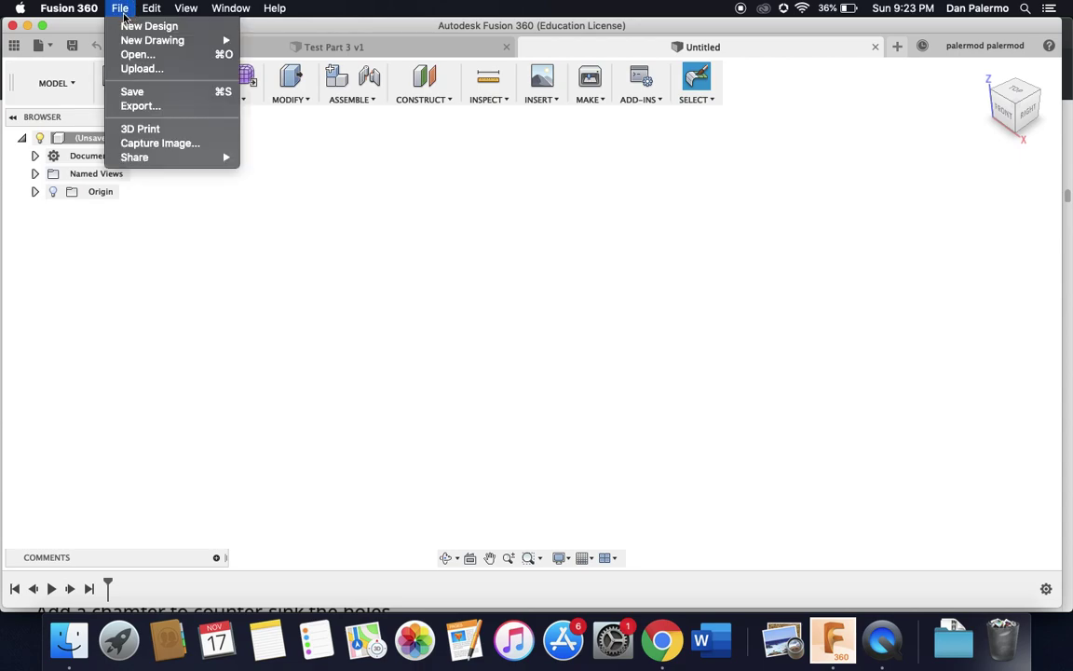
left_click(122, 9)
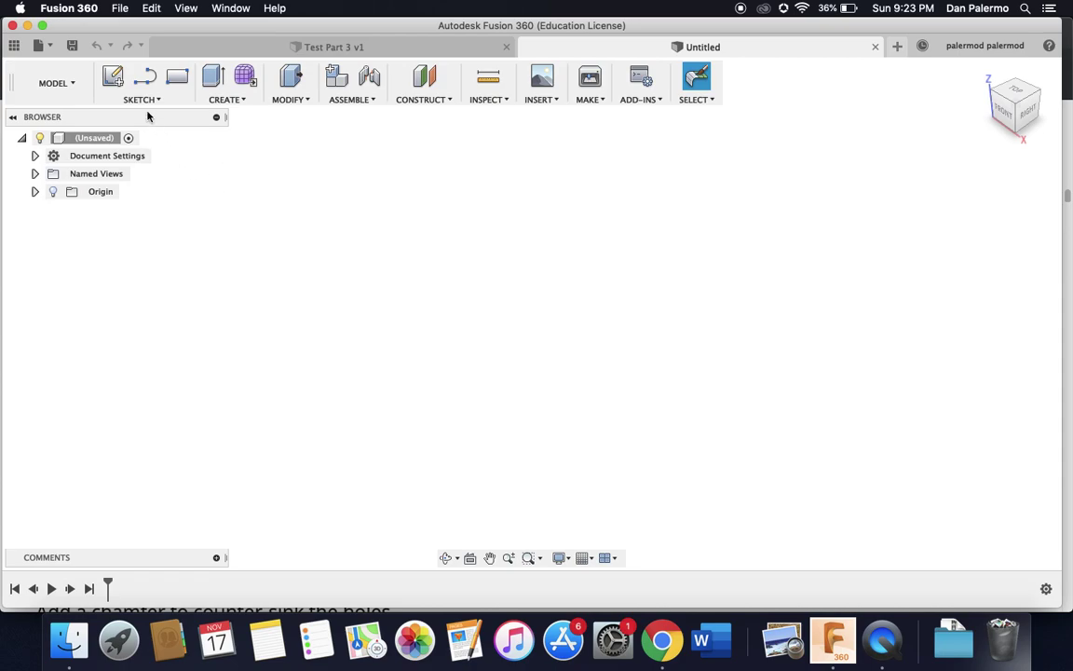
Step: Examine the L-shaped side profile of the finished bracket in the Test Part 3 v1 design, and return to the new design
left_click(113, 79)
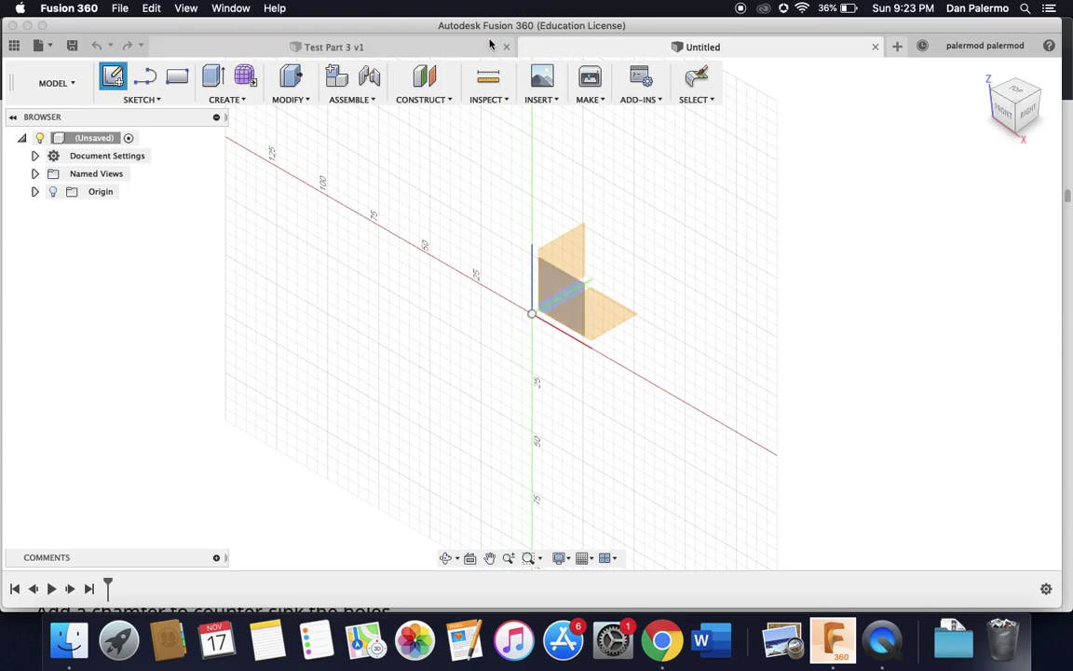
left_click(445, 52)
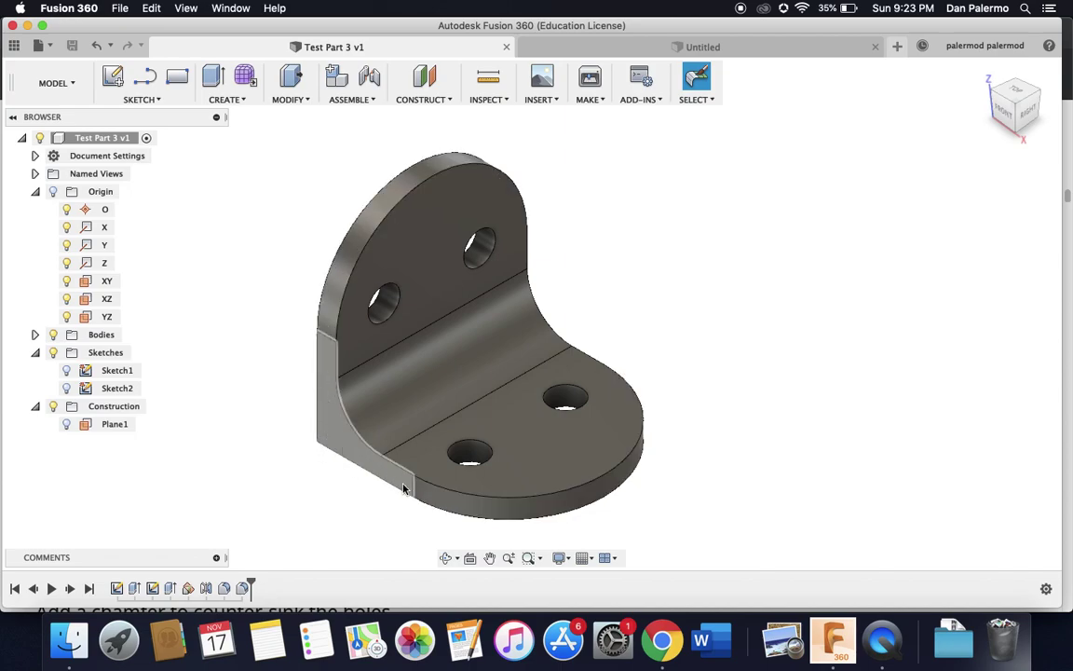
left_click(587, 45)
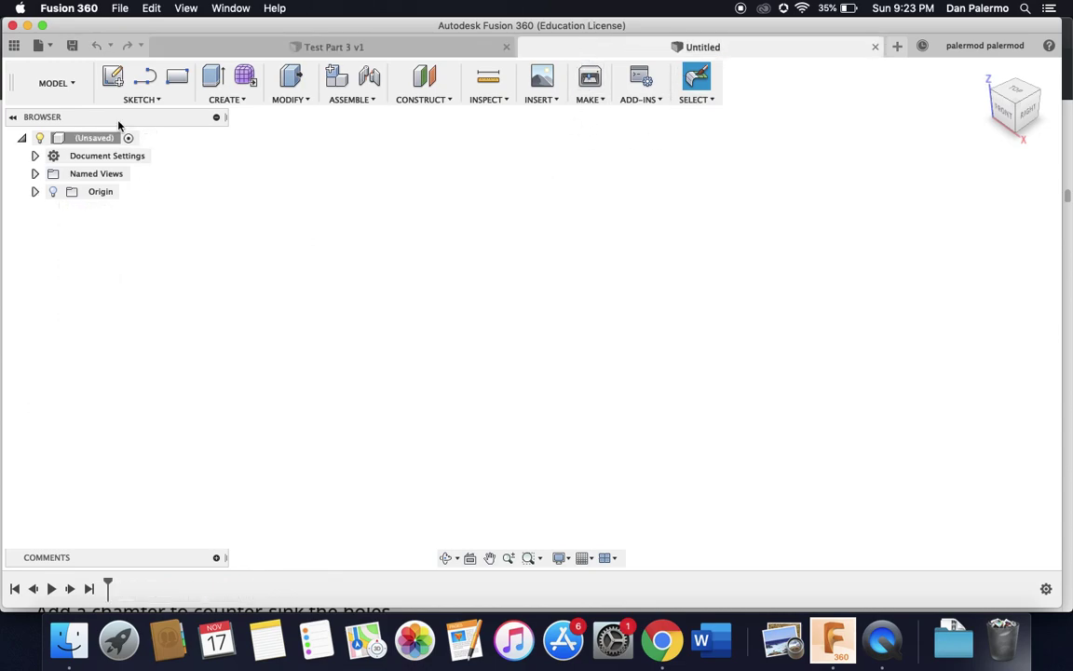
Step: Start a new sketch on the front vertical (XZ) origin plane
left_click(111, 76)
middle_click_drag(567, 301, 528, 320, "shift")
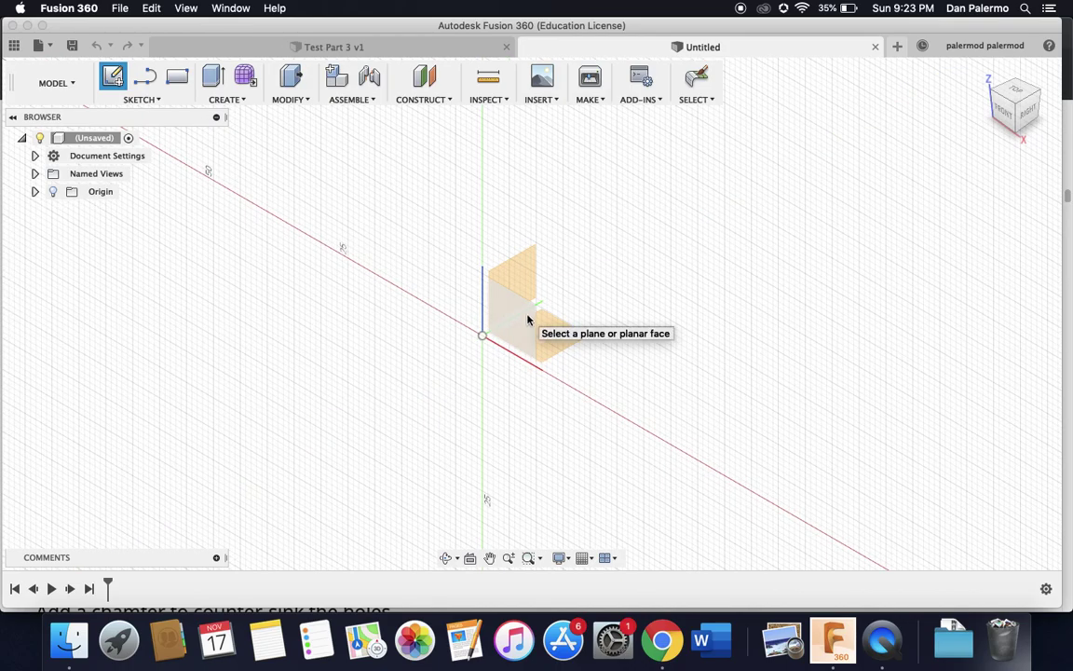
left_click(527, 320)
scroll(509, 341, "up", 3)
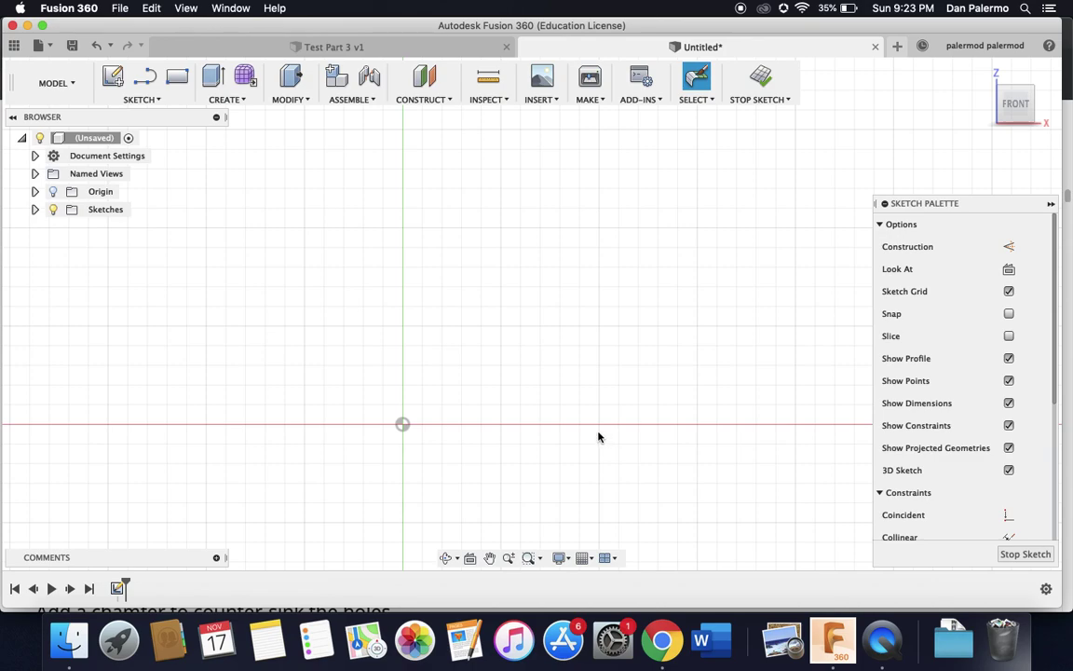
Step: Draw a closed L-shaped line profile from the origin, about 11.3 mm wide and 9.6 mm high, with legs about 2.7 mm thick
key("l")
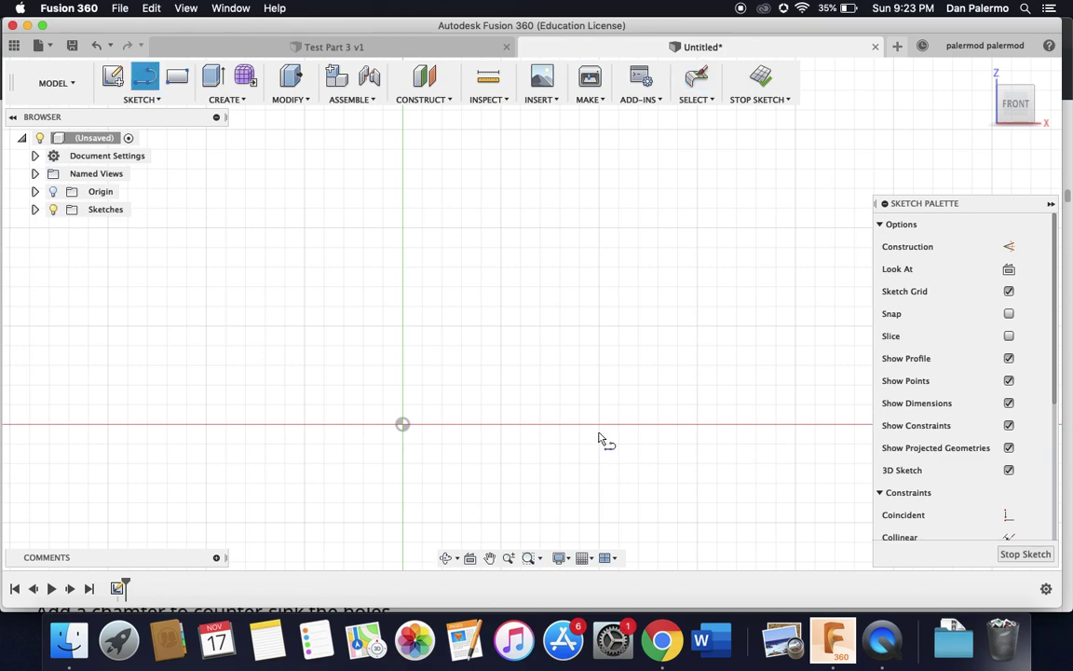
left_click(149, 98)
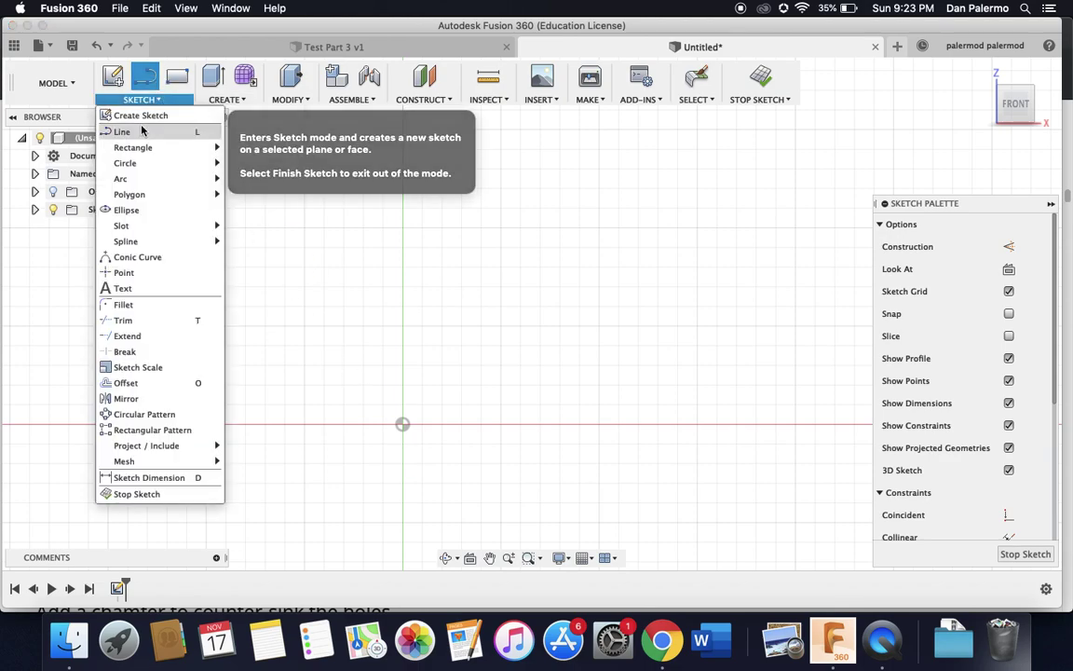
left_click(509, 37)
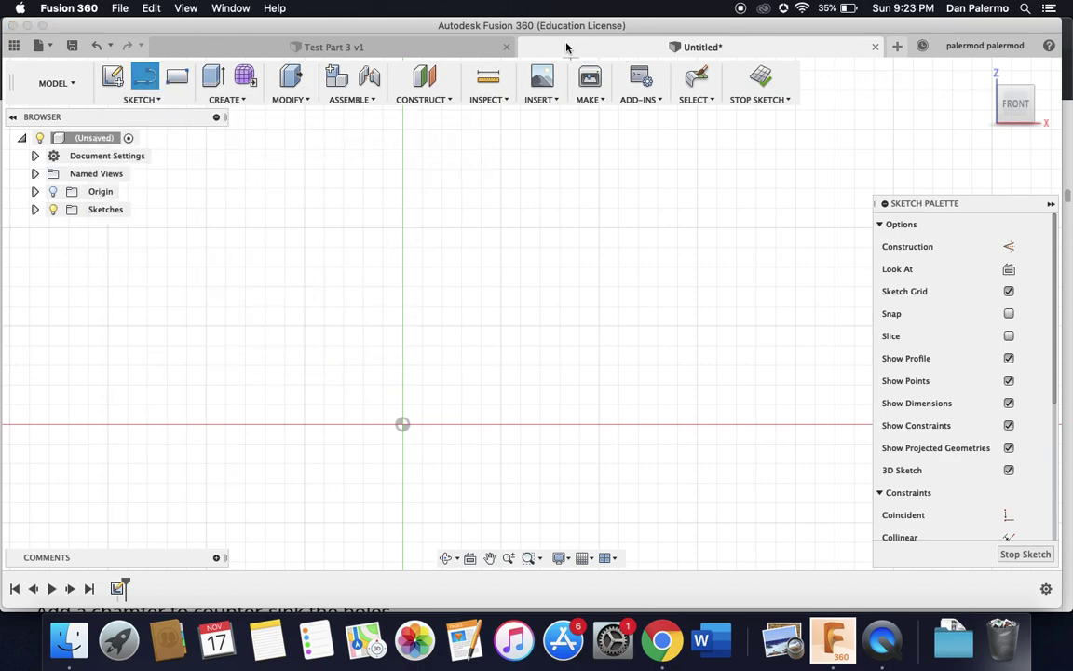
left_click(403, 424)
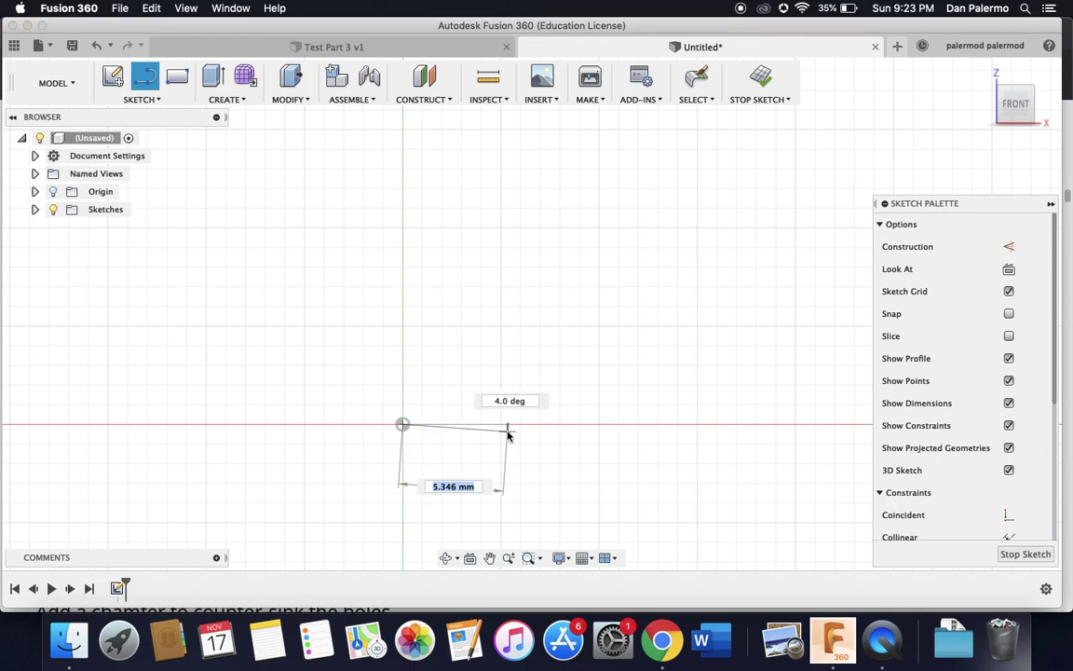
left_click(625, 432)
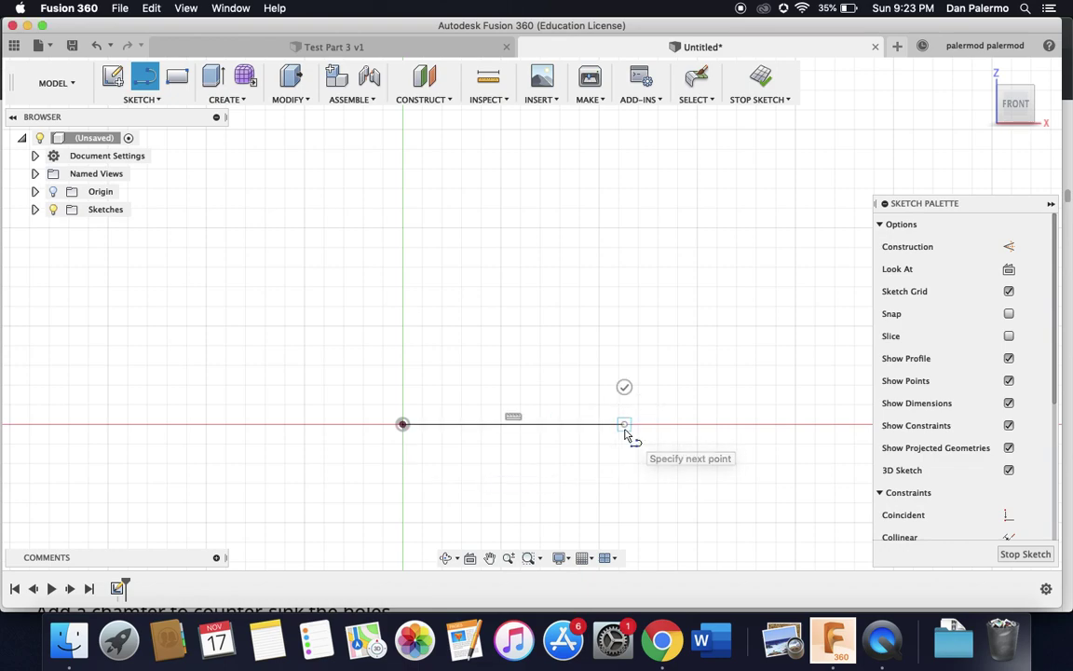
left_click(627, 377)
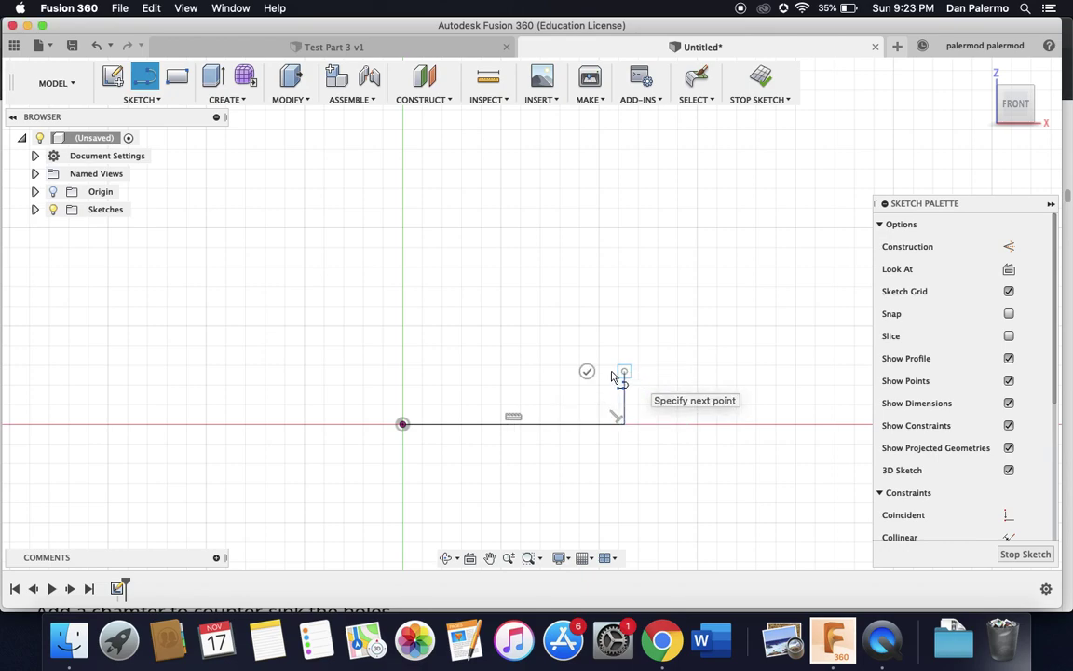
left_click(457, 372)
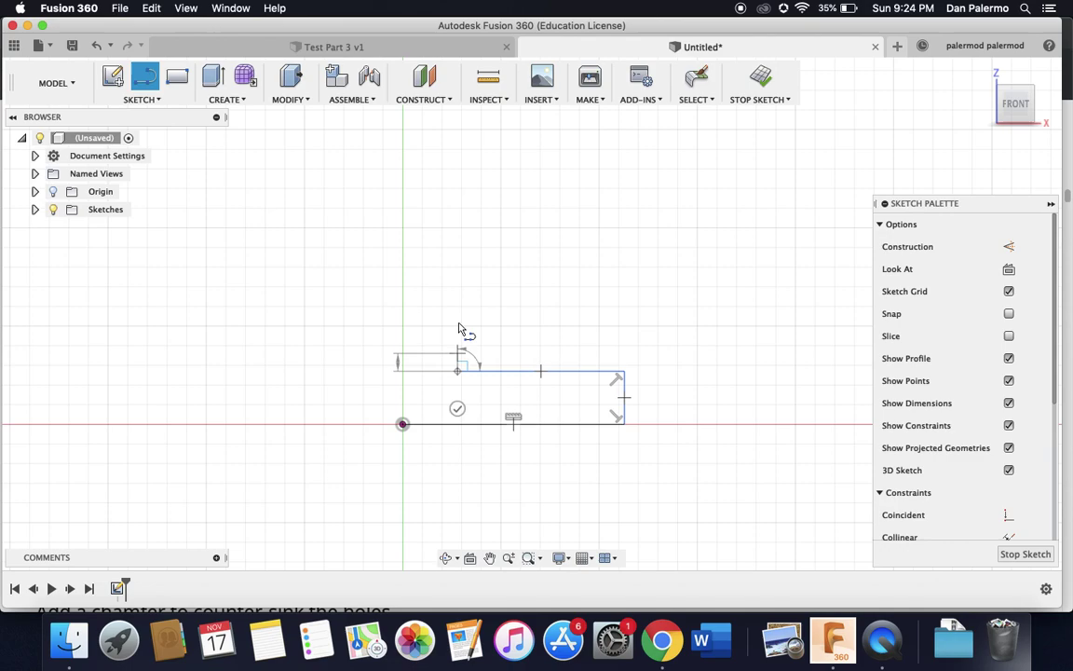
left_click(460, 237)
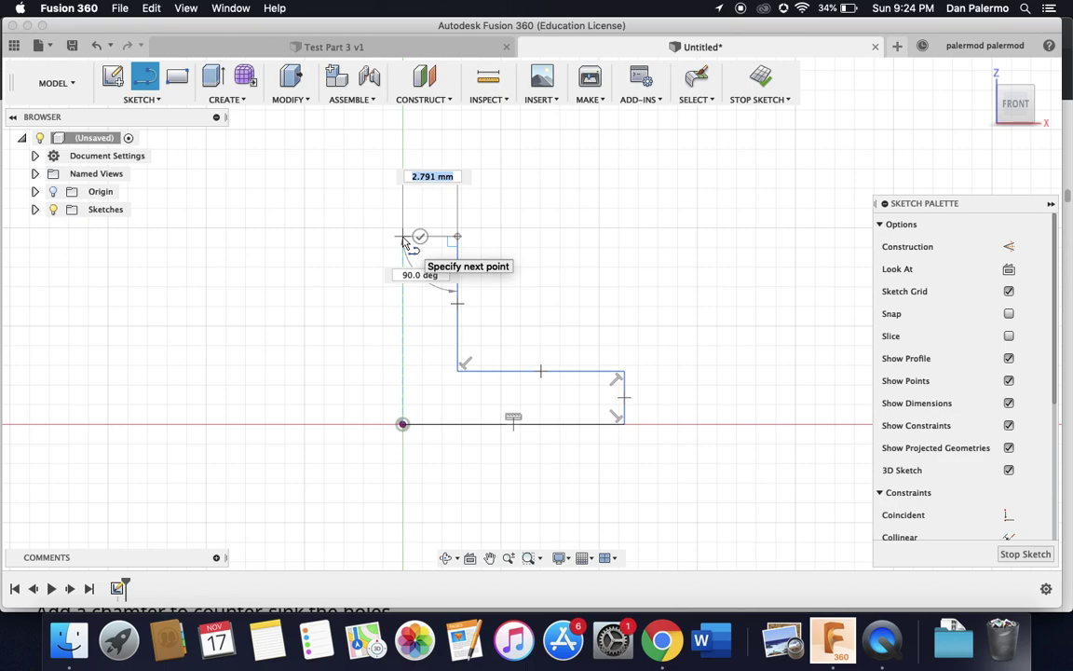
mouse_move(402, 236)
left_mouse_down()
mouse_move(412, 279)
mouse_move(393, 354)
mouse_move(403, 426)
left_mouse_up()
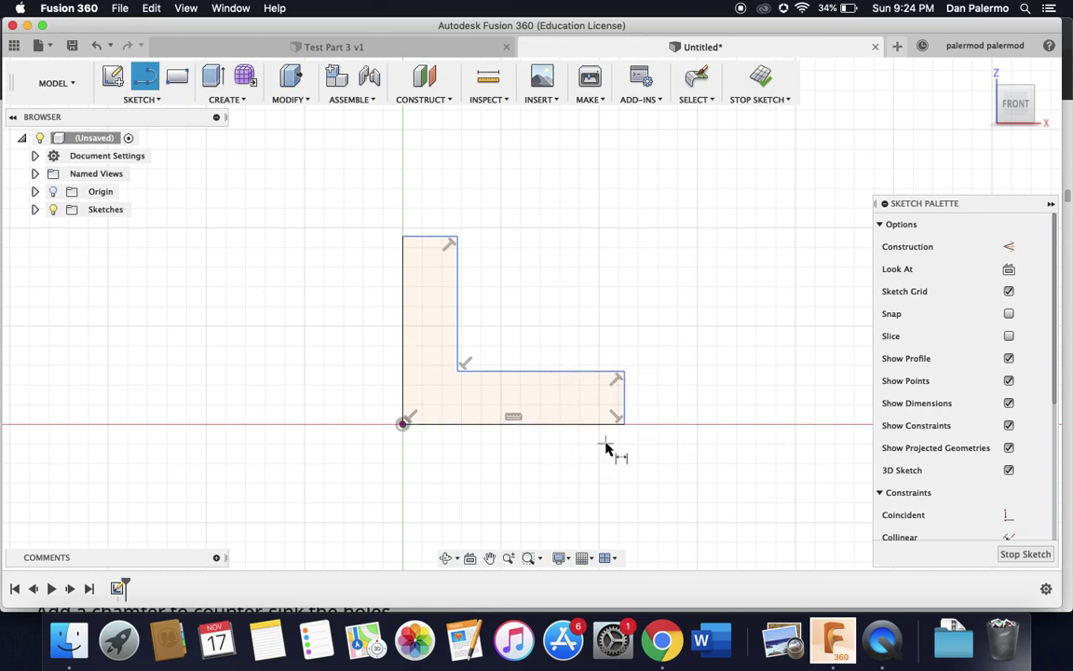
Step: Dimension the bottom line of the L-profile to 30 mm
key("d")
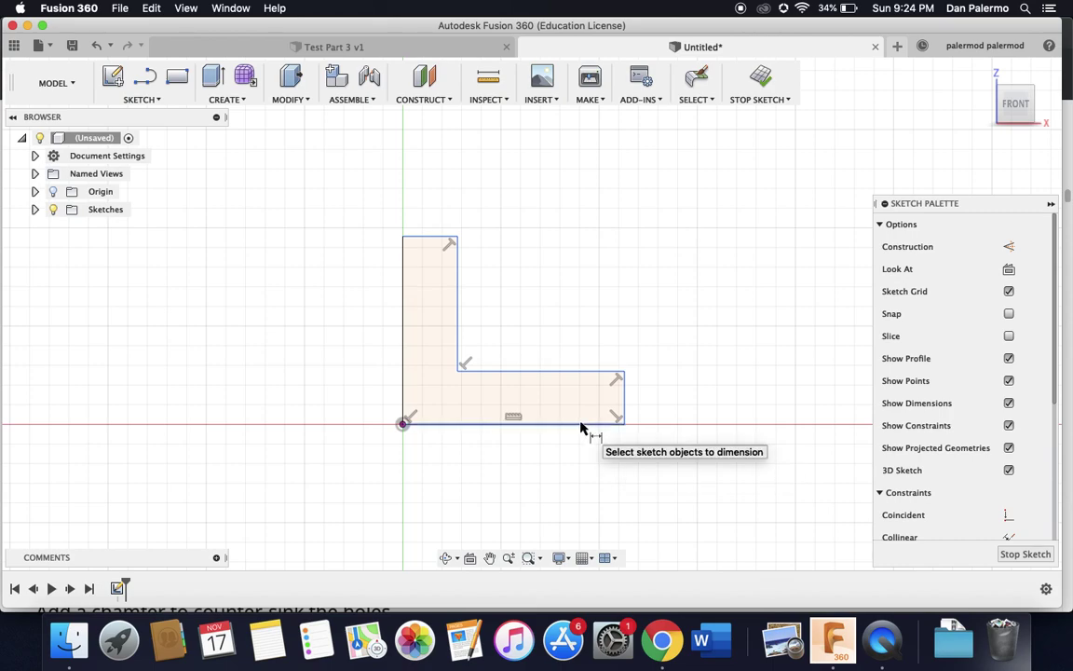
left_click(578, 423)
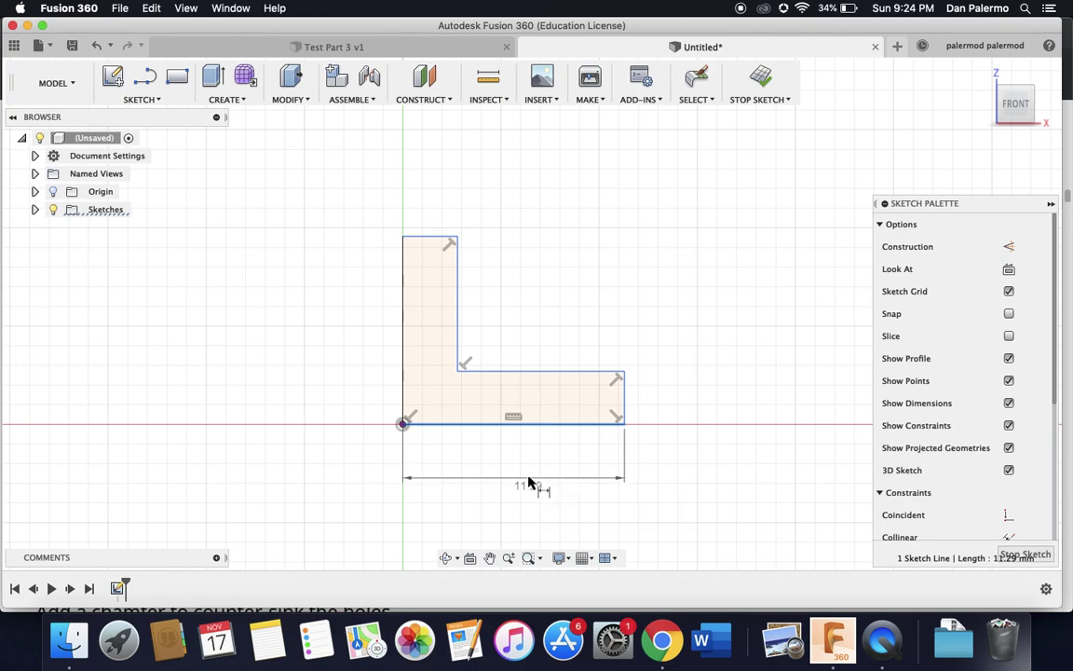
left_click(528, 481)
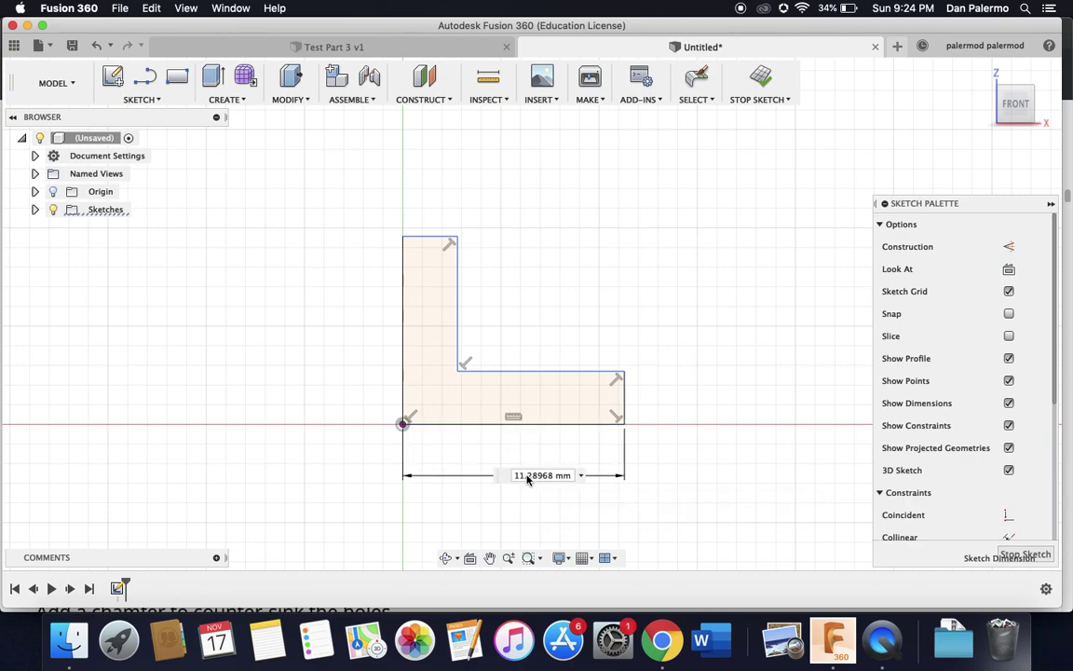
type("30")
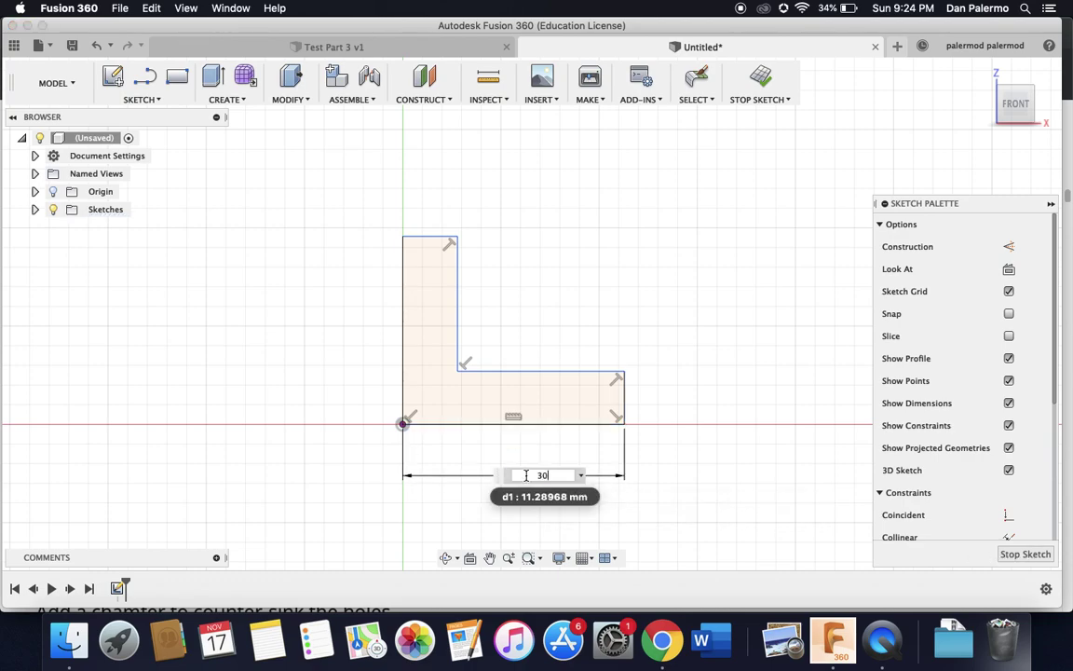
key("Return")
Step: Dimension the outer vertical line of the L-profile to 30 mm
scroll(595, 439, "down", 4)
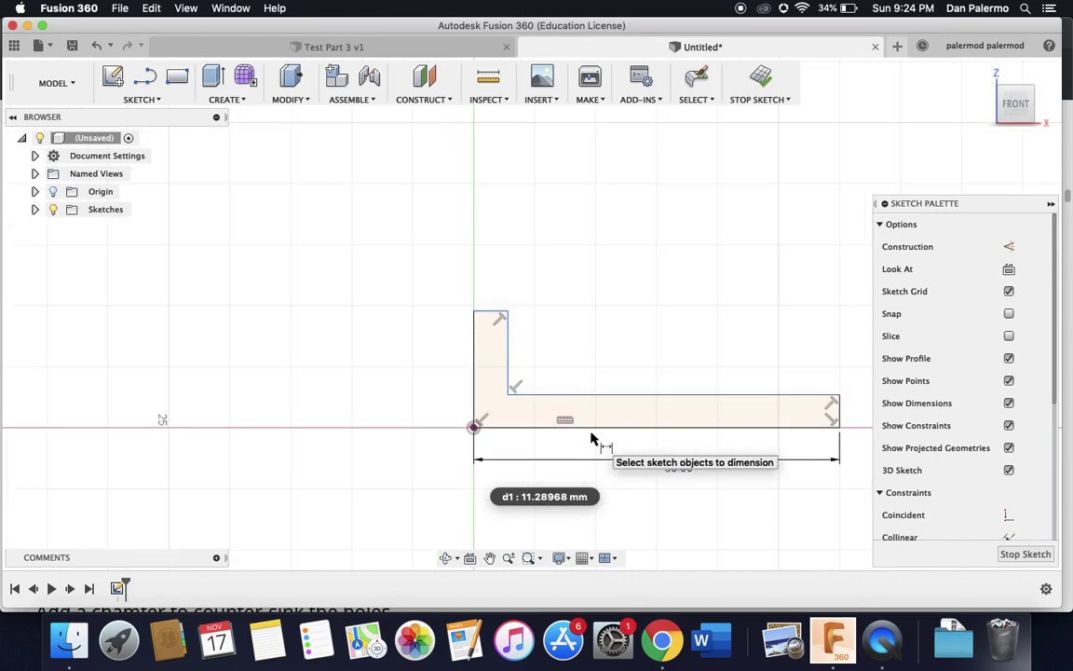
middle_click_drag(598, 438, 447, 381)
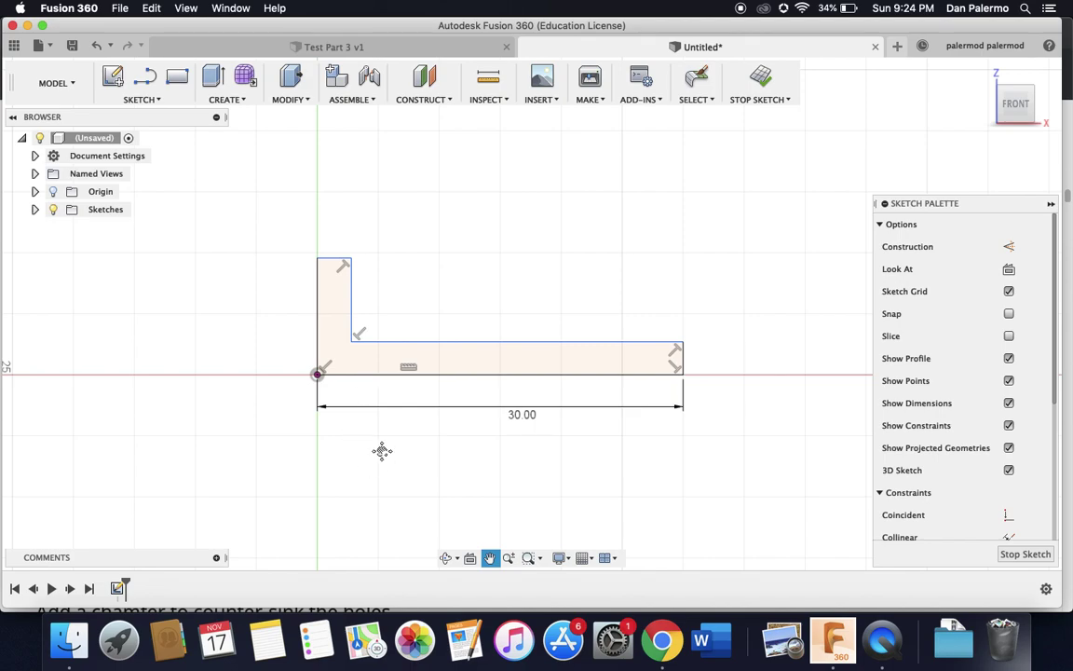
left_click(316, 312)
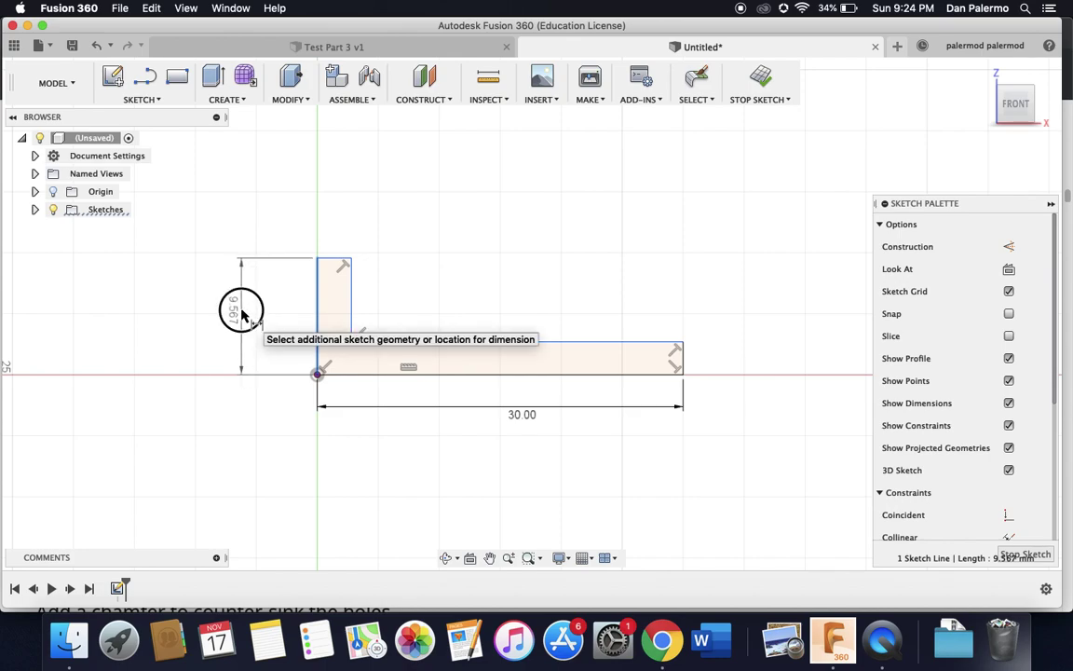
left_click(241, 313)
type("30")
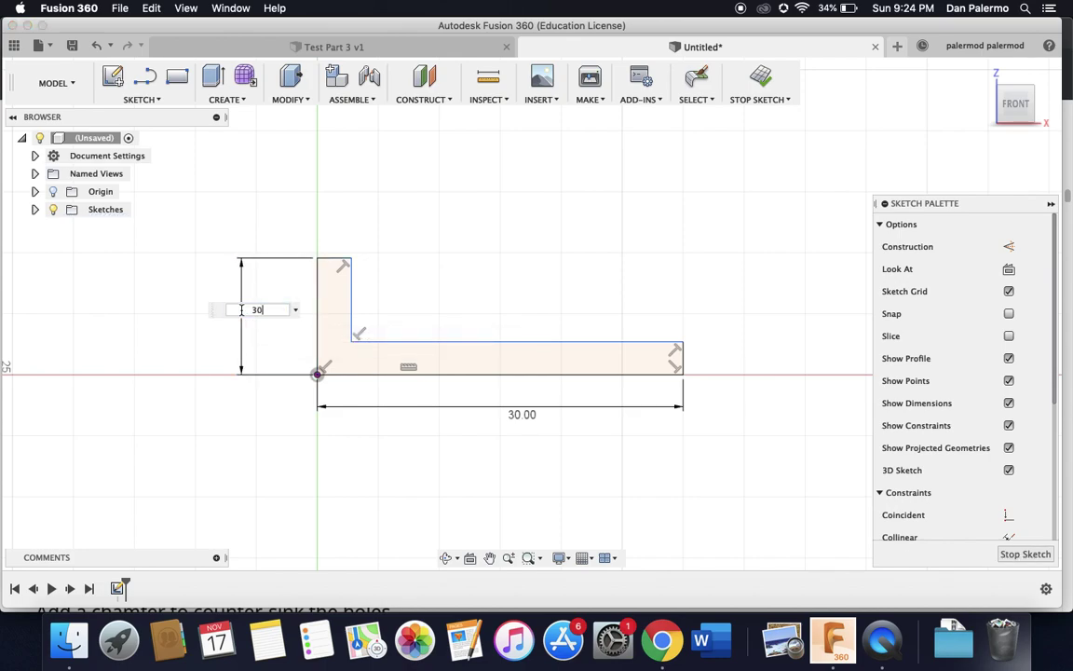
key("Return")
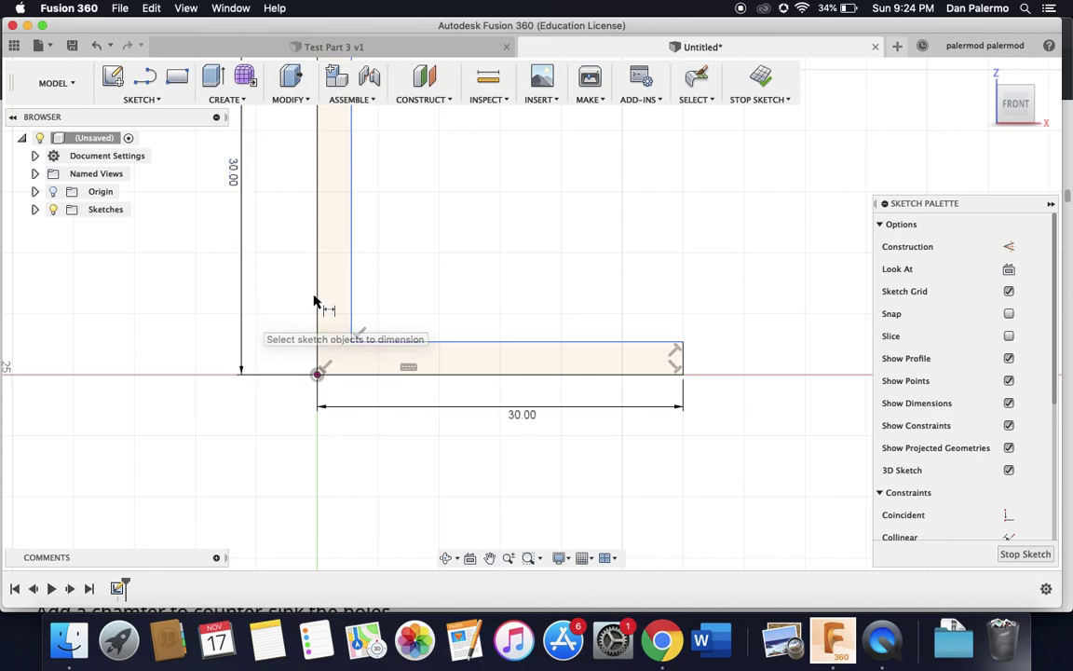
Step: Dimension the top end of the vertical leg to a thickness of 3 mm
scroll(309, 298, "down", 5)
middle_click_drag(455, 354, 454, 424)
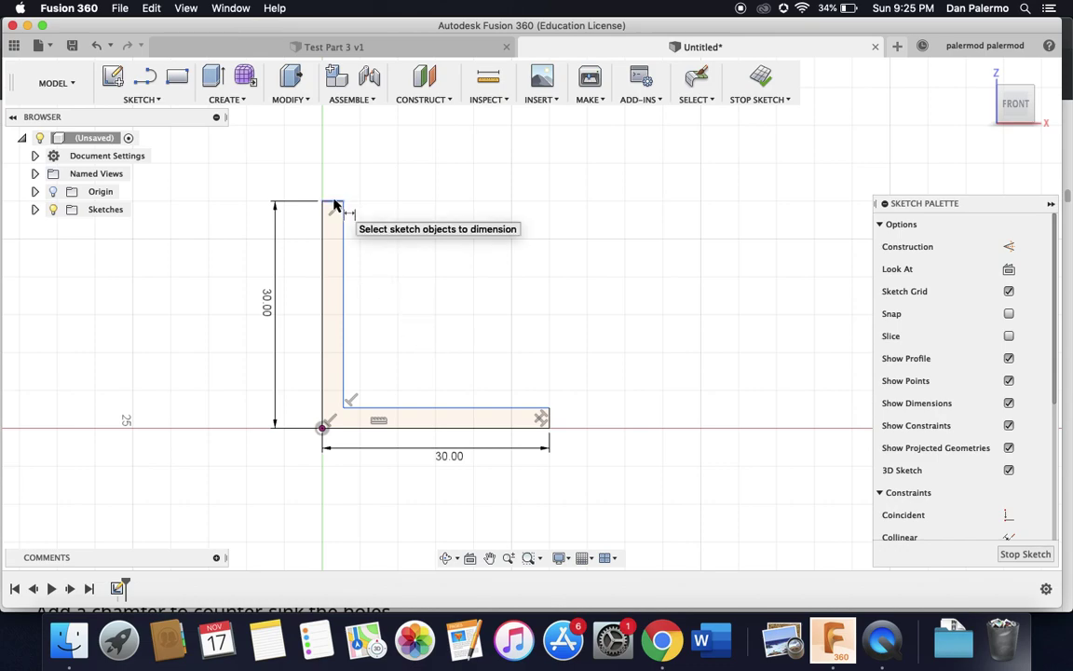
left_click(334, 204)
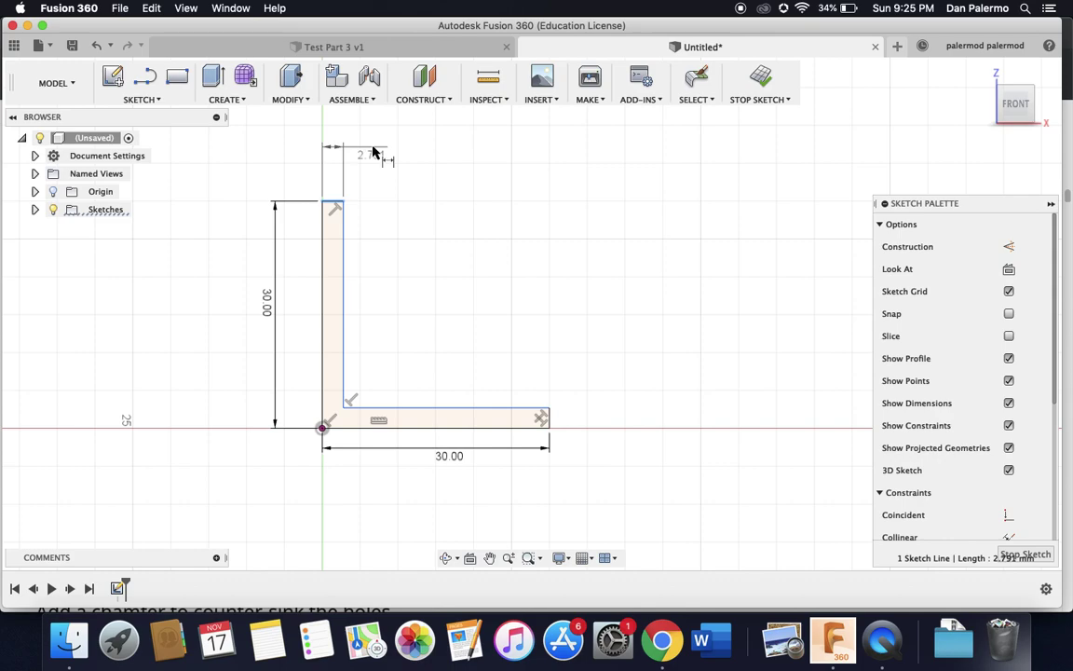
left_click(376, 151)
type("3")
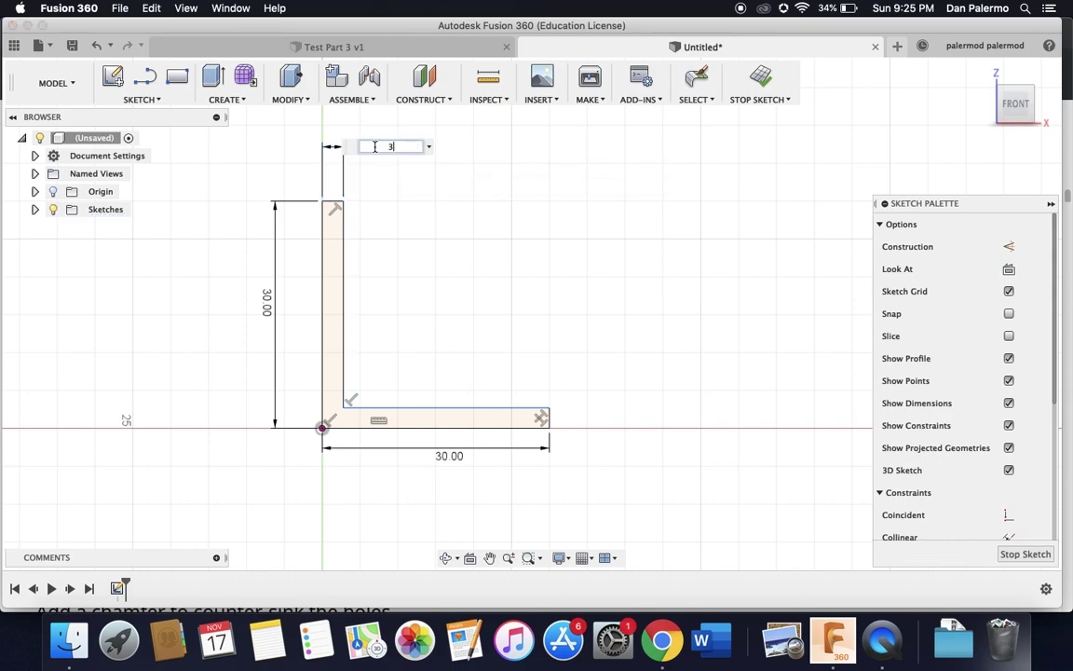
key("Return")
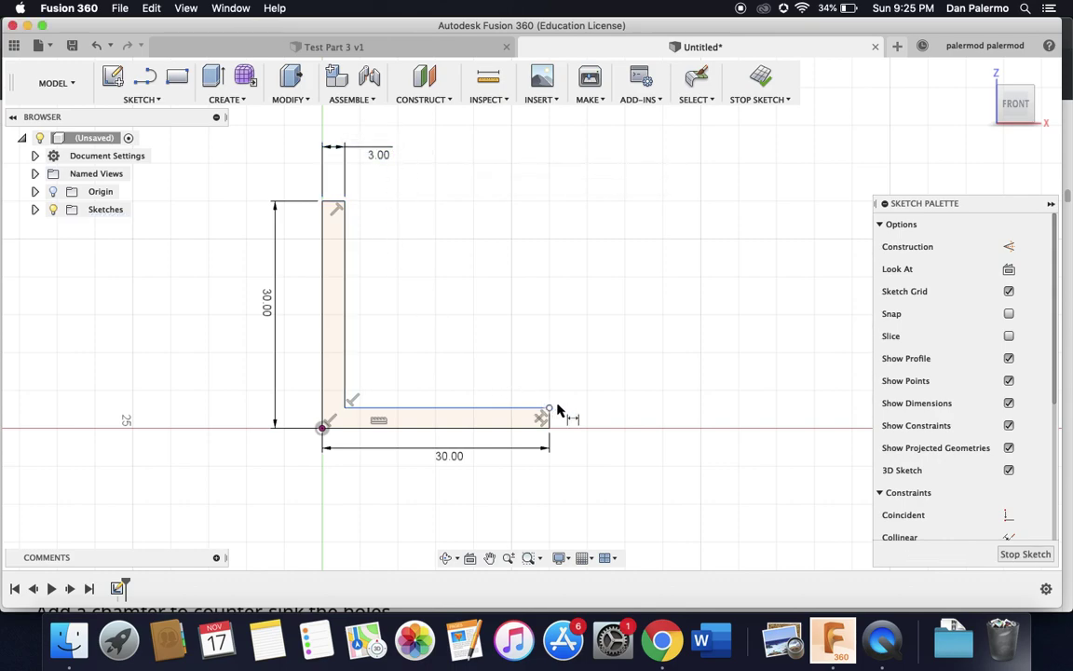
Step: Dimension the free end of the horizontal leg to a thickness of 3 mm
left_click(550, 419)
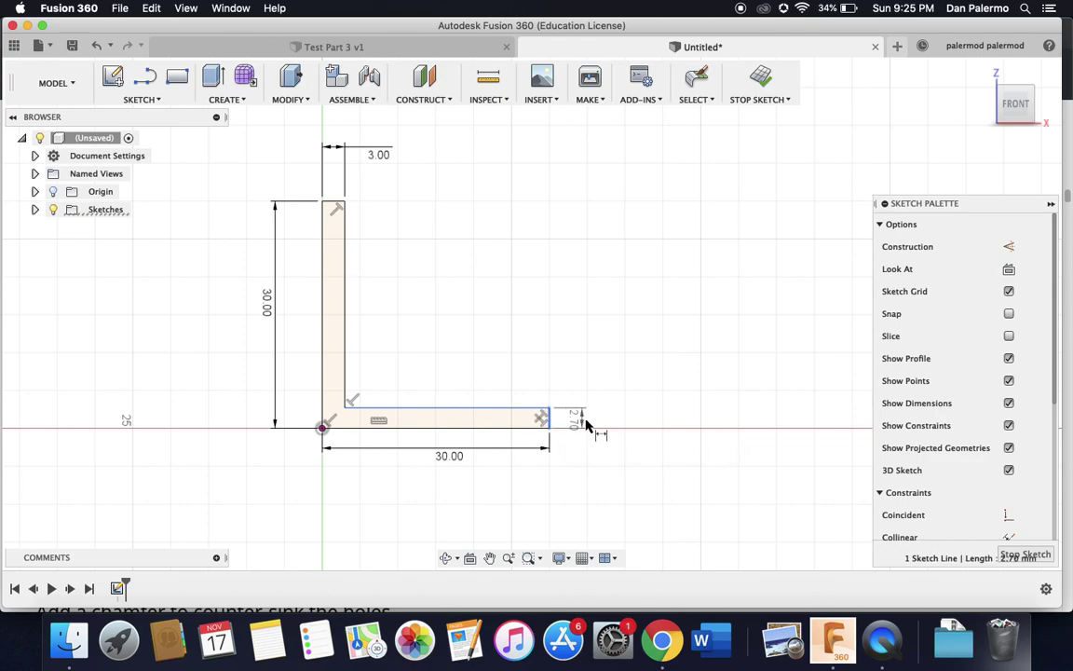
left_click(596, 368)
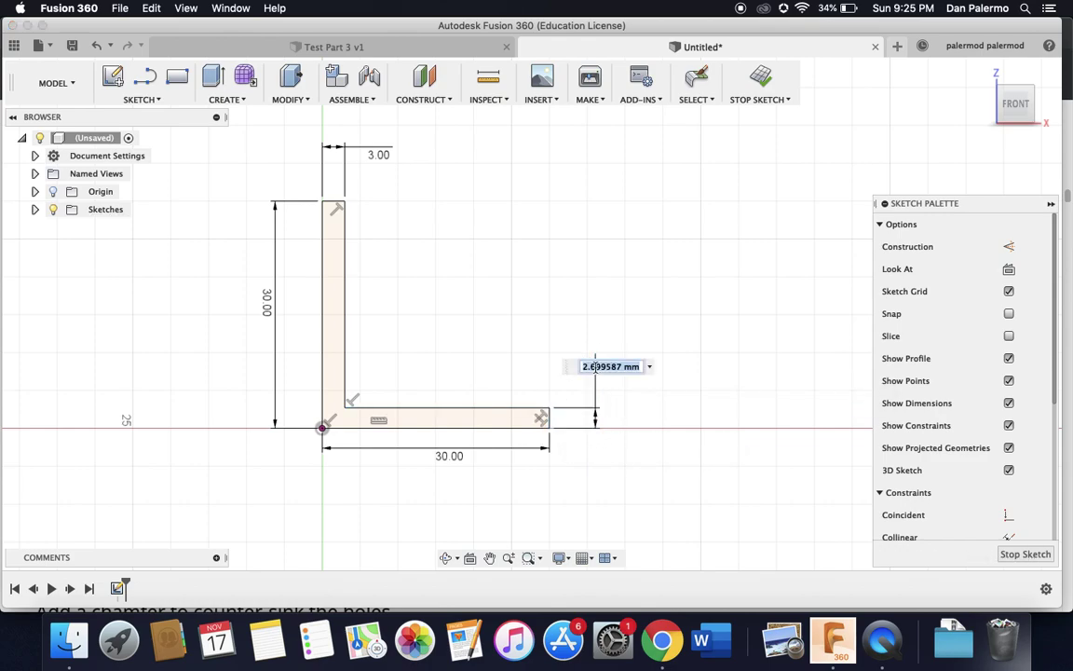
type("3")
key("Return")
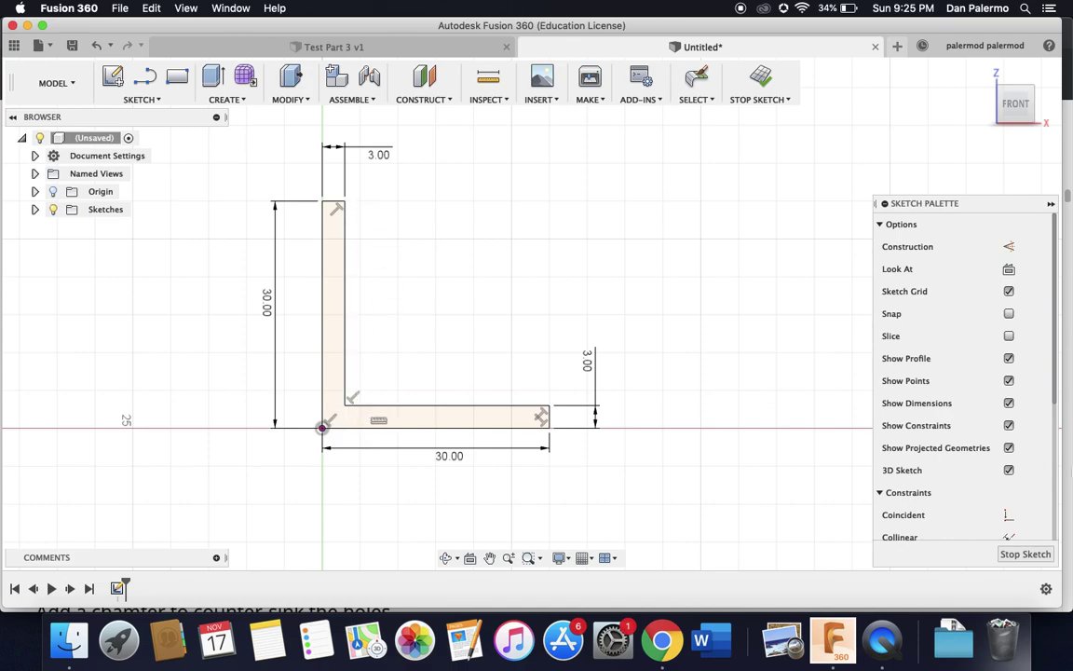
scroll(968, 441, "down", 5)
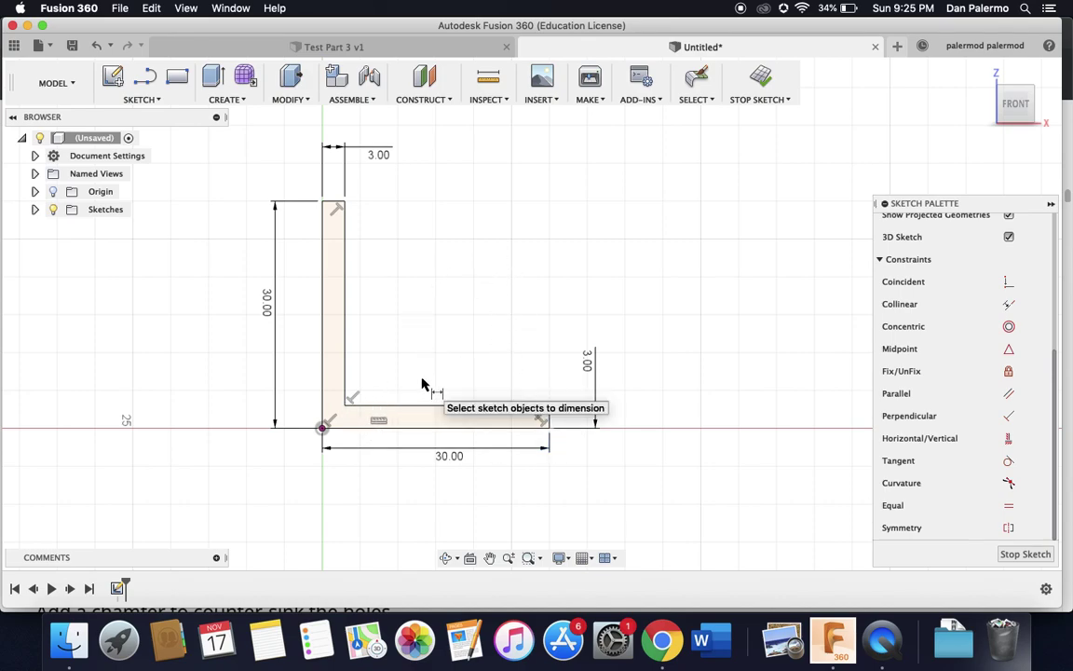
right_click(354, 399)
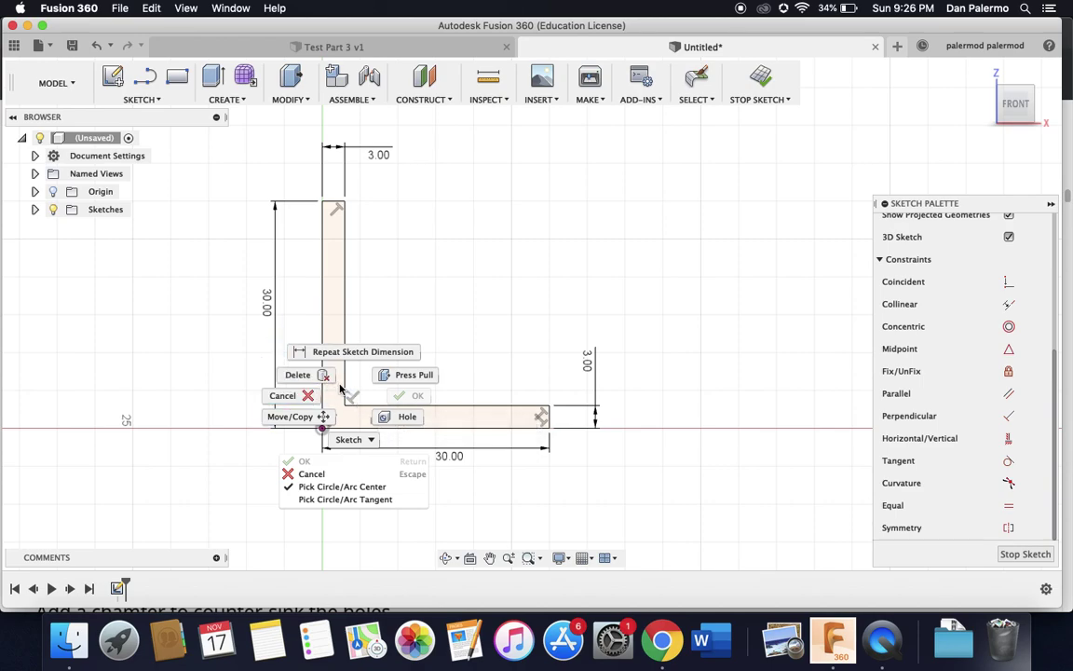
left_click(362, 351)
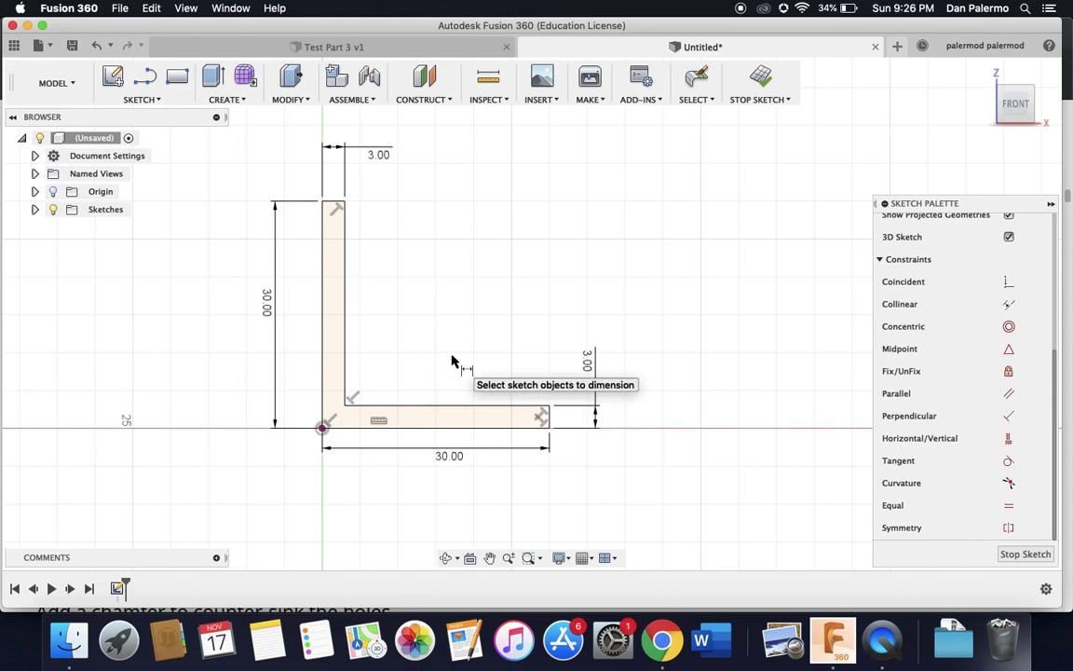
Step: Extrude the L-shaped profile 30 mm to one side as a new body
left_click(225, 100)
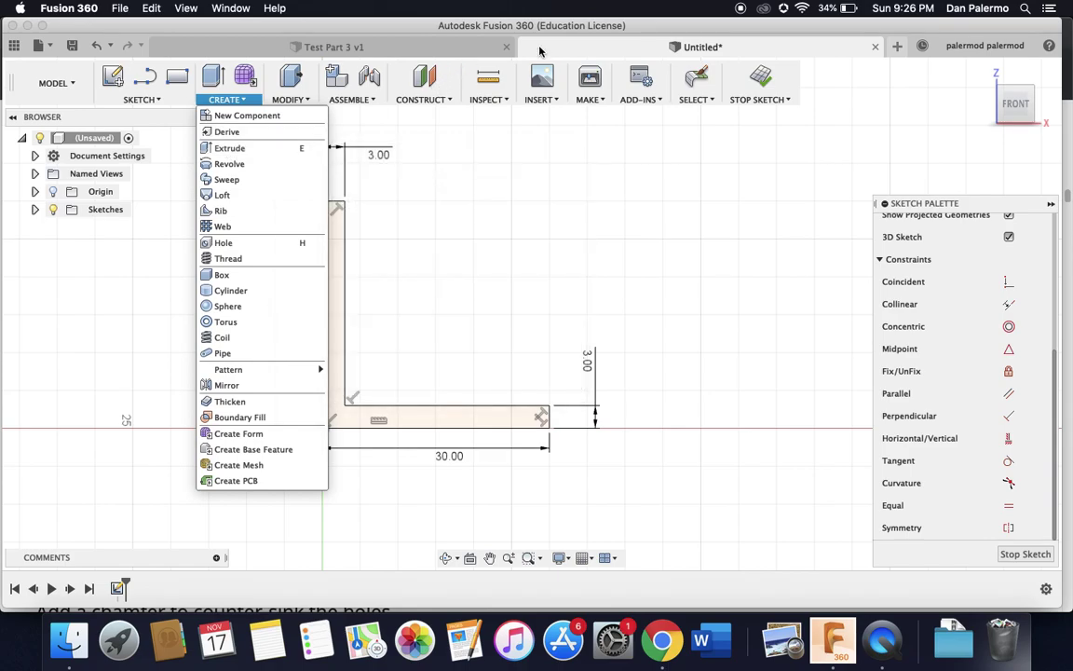
left_click(487, 42)
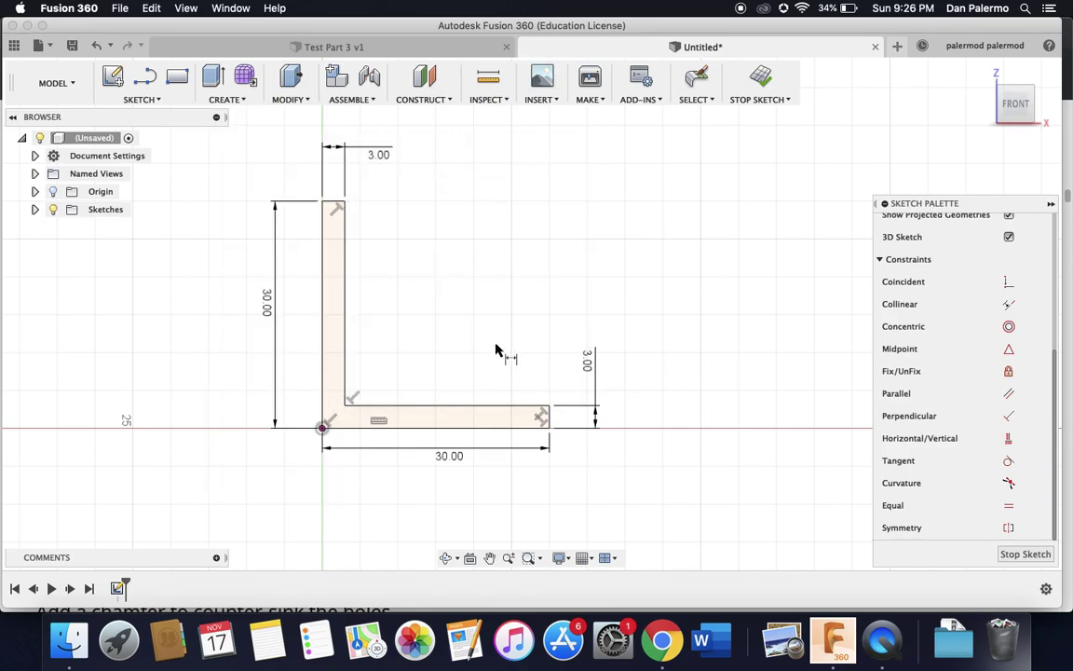
key("e")
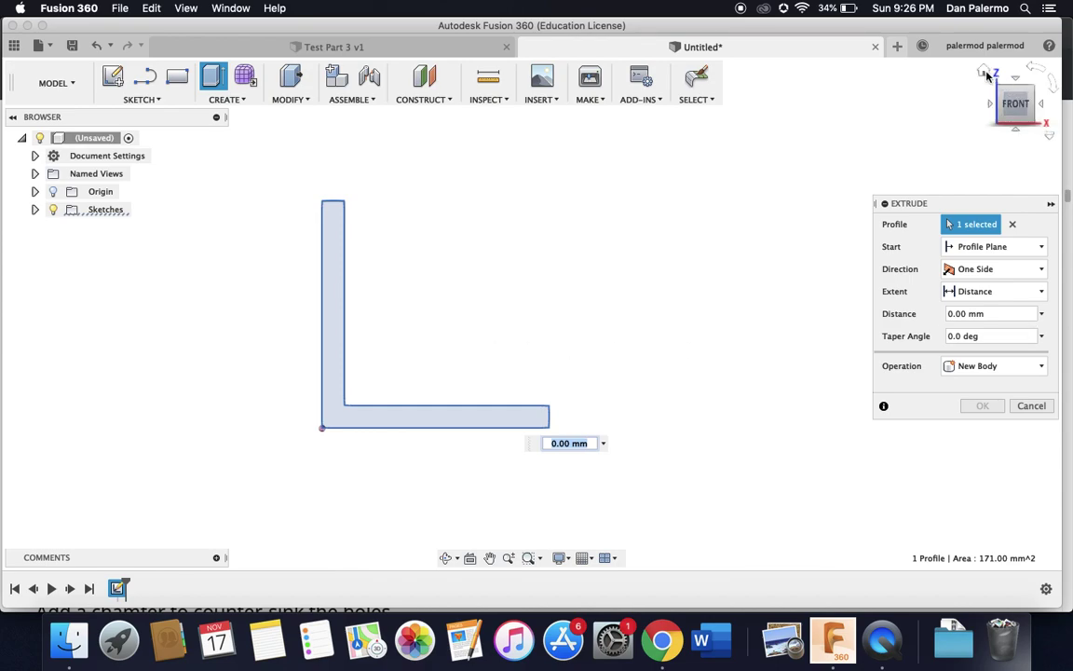
left_click(987, 76)
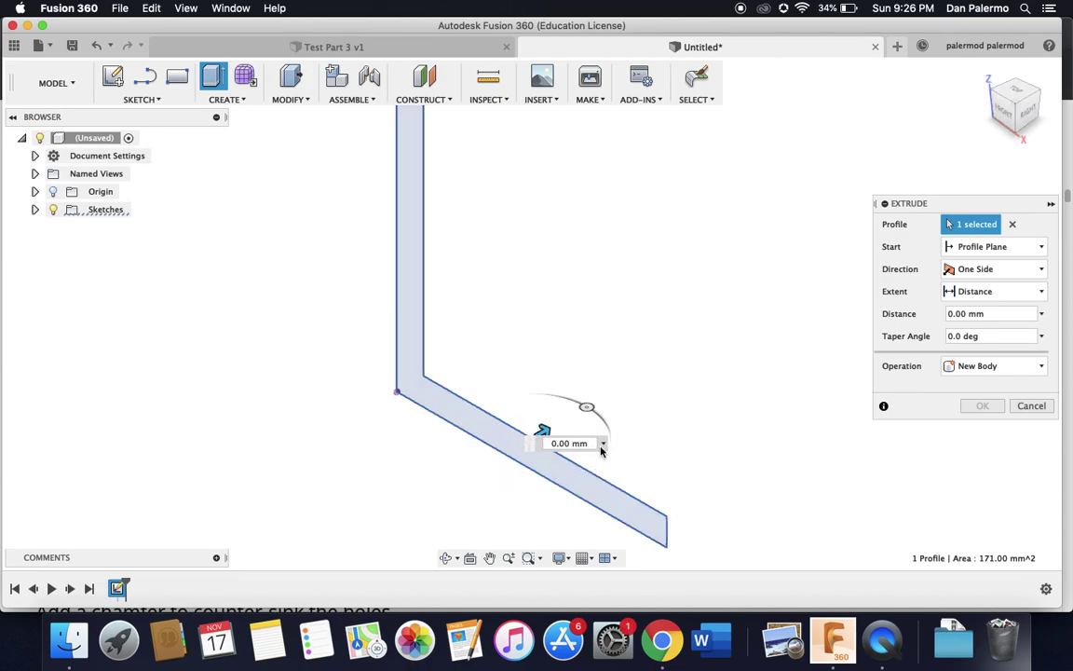
type("30")
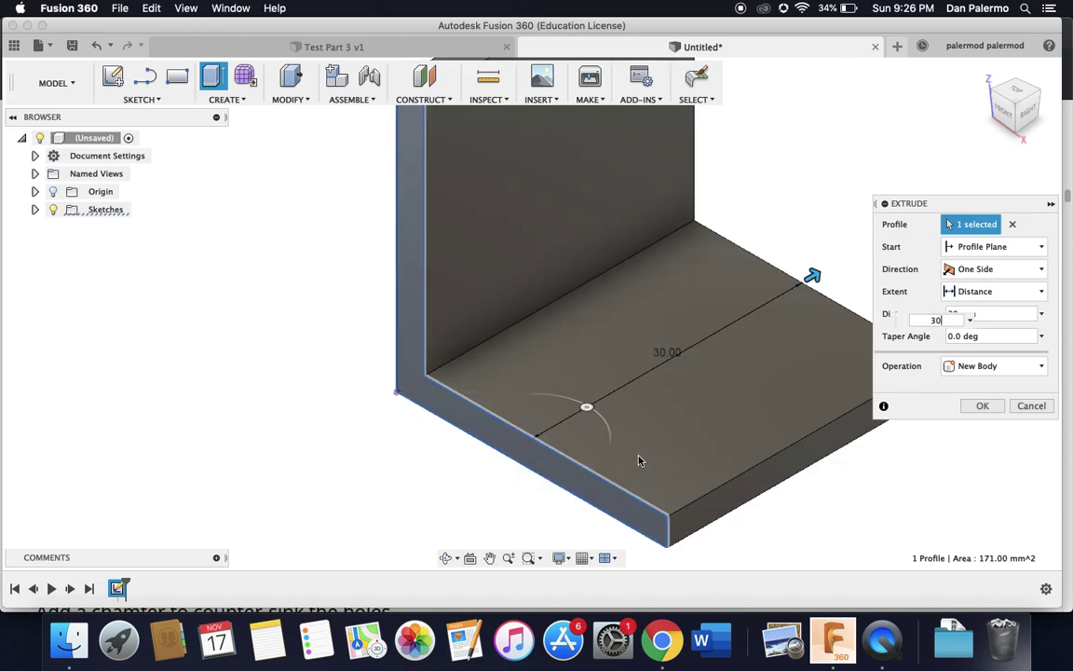
left_click(984, 406)
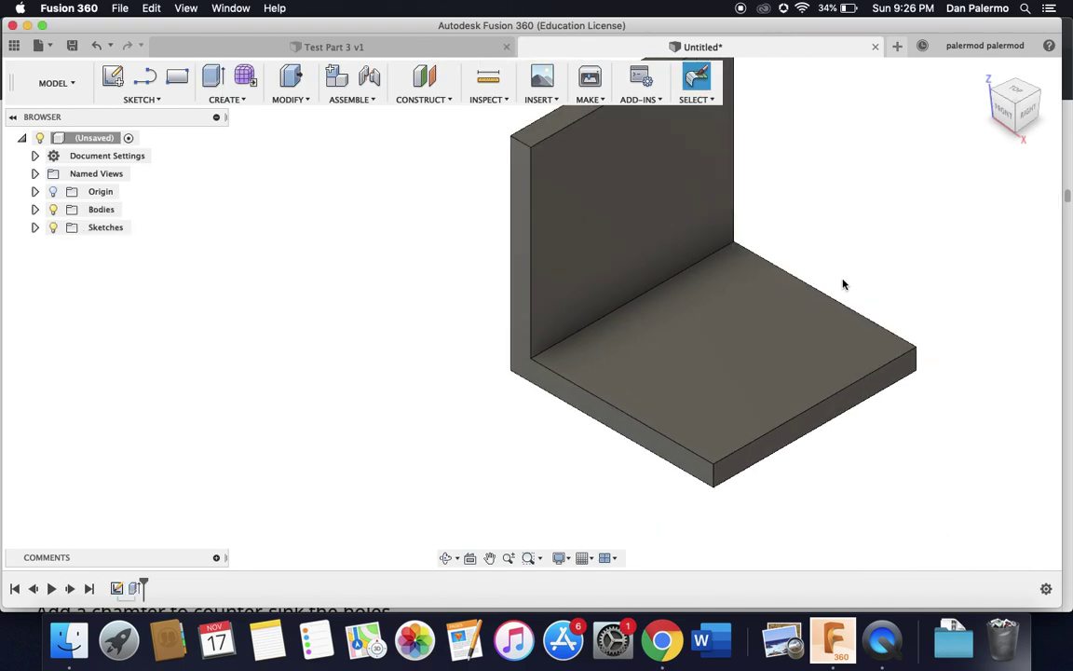
Step: Start a sketch on the inner face of the vertical leg and check the hole layout in the Test Part 3 design
middle_click_drag(835, 284, 696, 332)
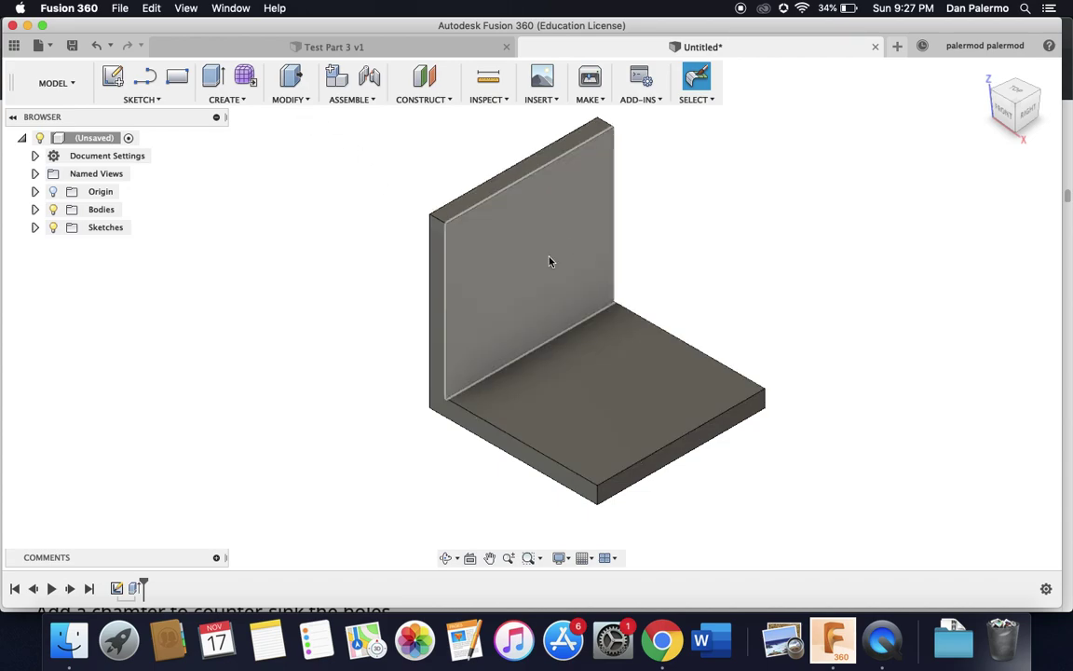
left_click(116, 80)
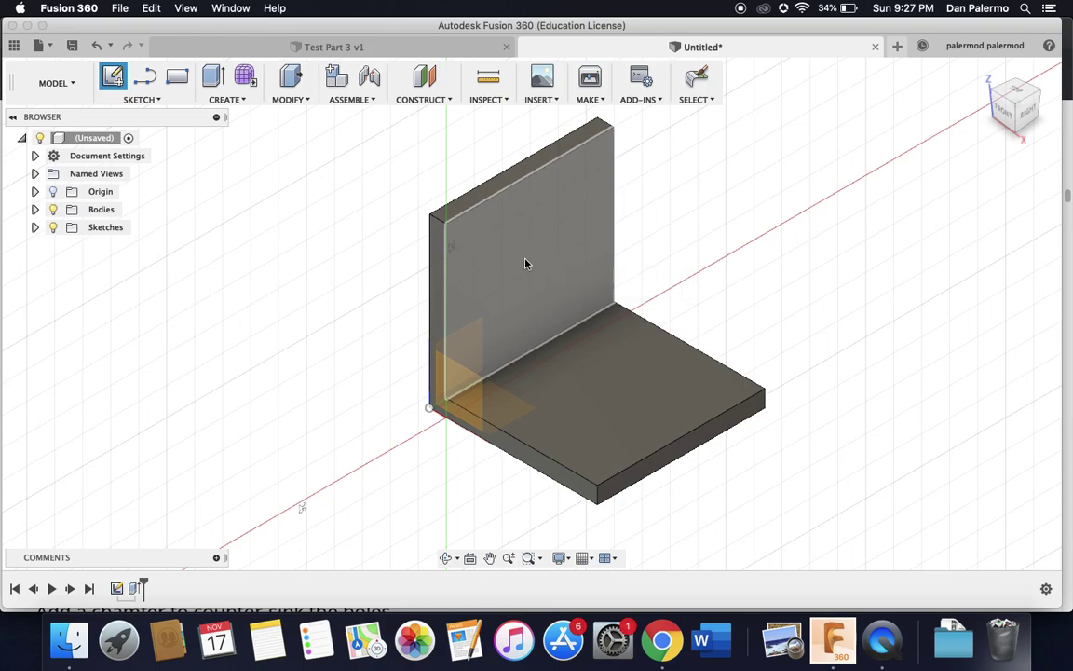
left_click(518, 249)
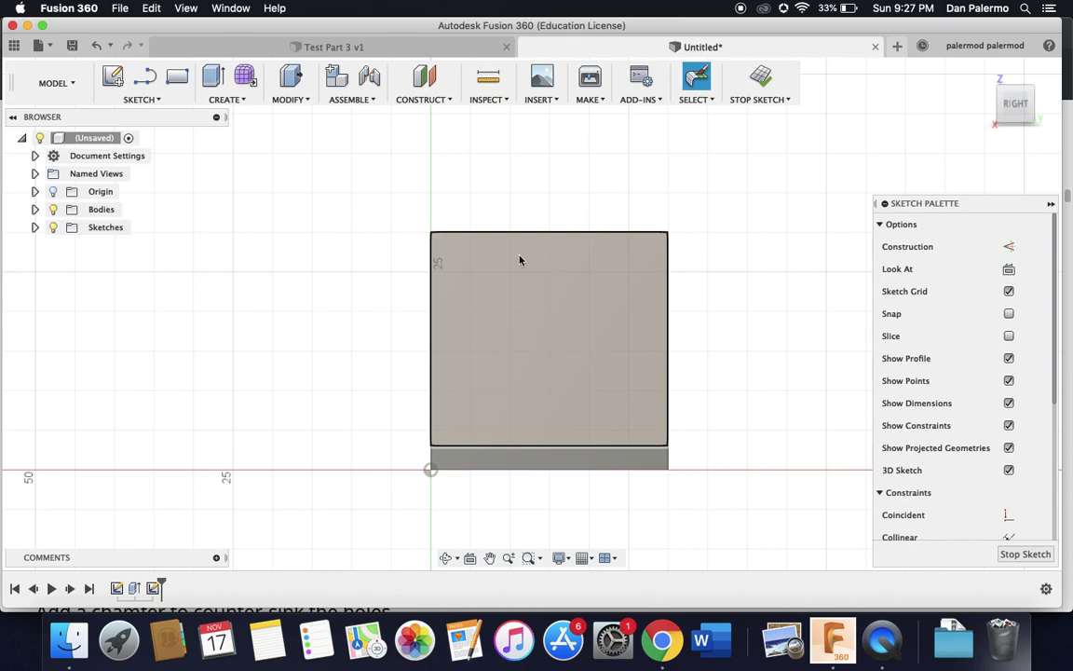
left_click(377, 47)
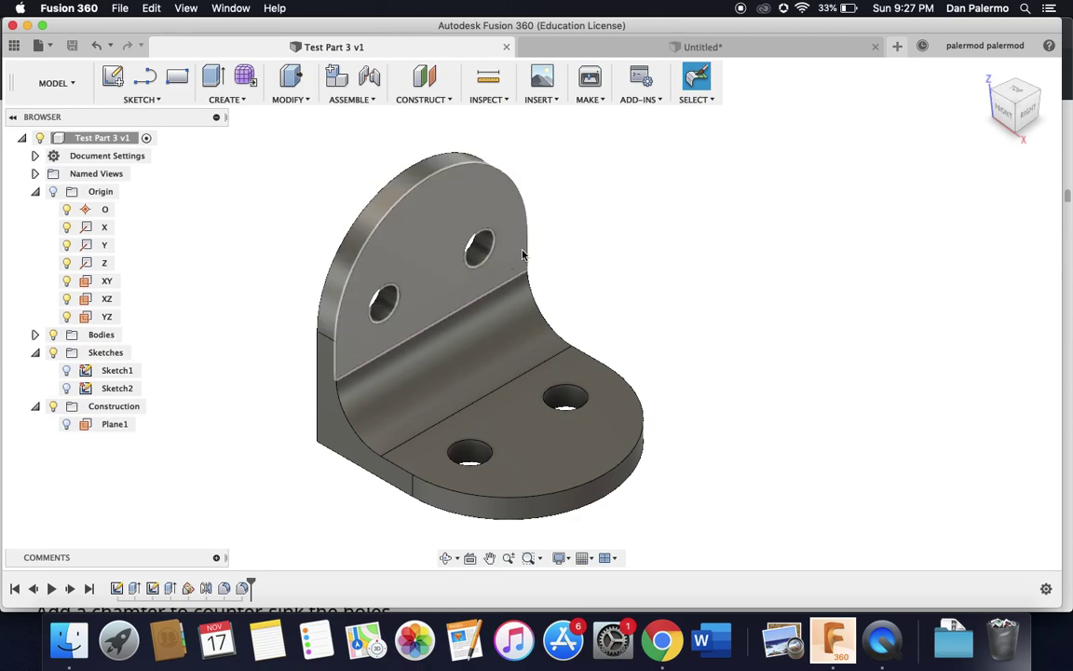
left_click(760, 50)
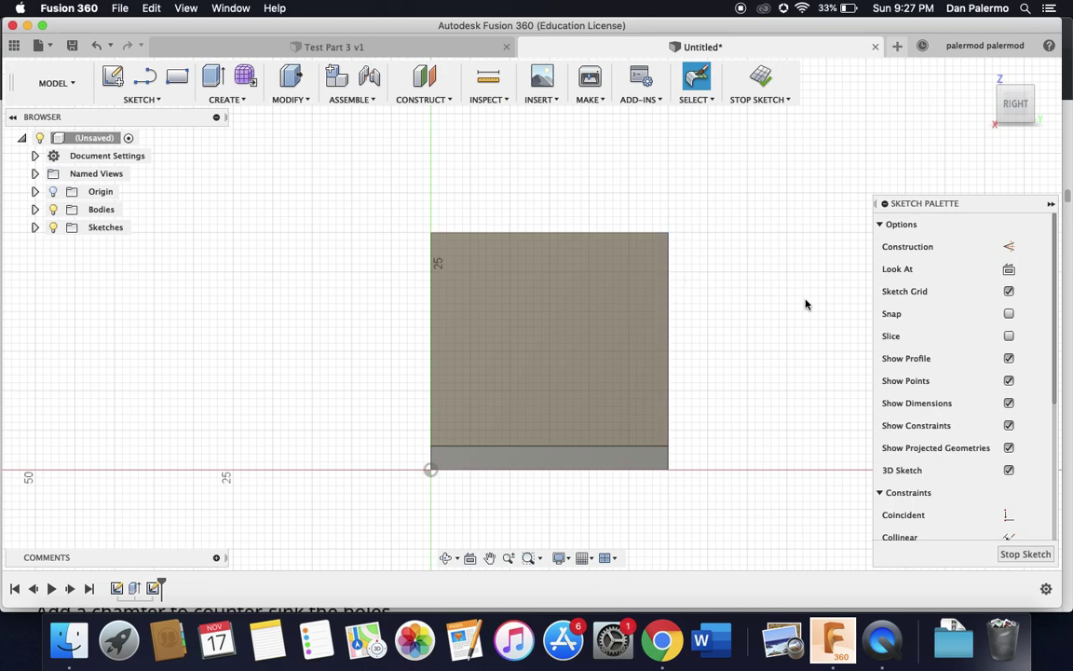
Step: Draw vertical and horizontal construction lines across the face, joining the midpoints of its opposite edges
left_click(1009, 248)
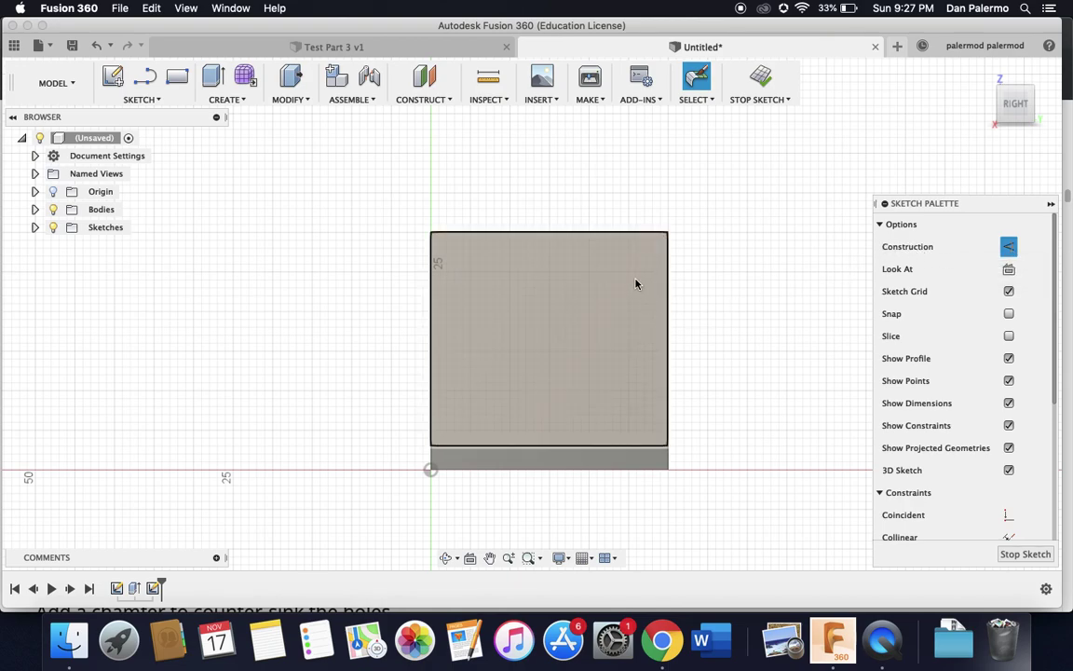
key("l")
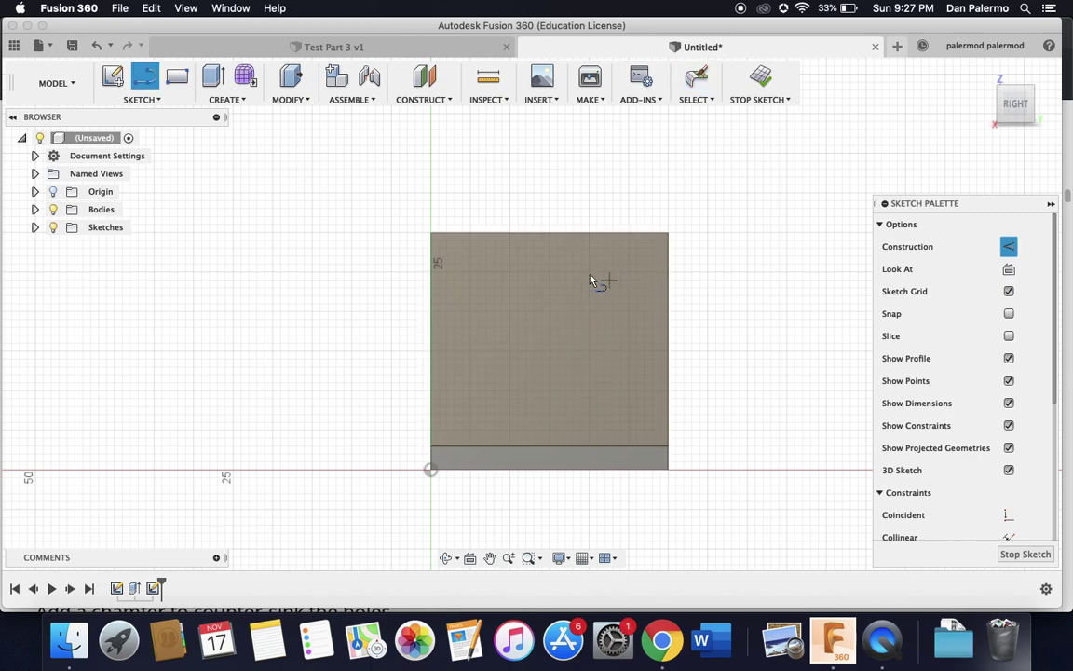
left_click(550, 233)
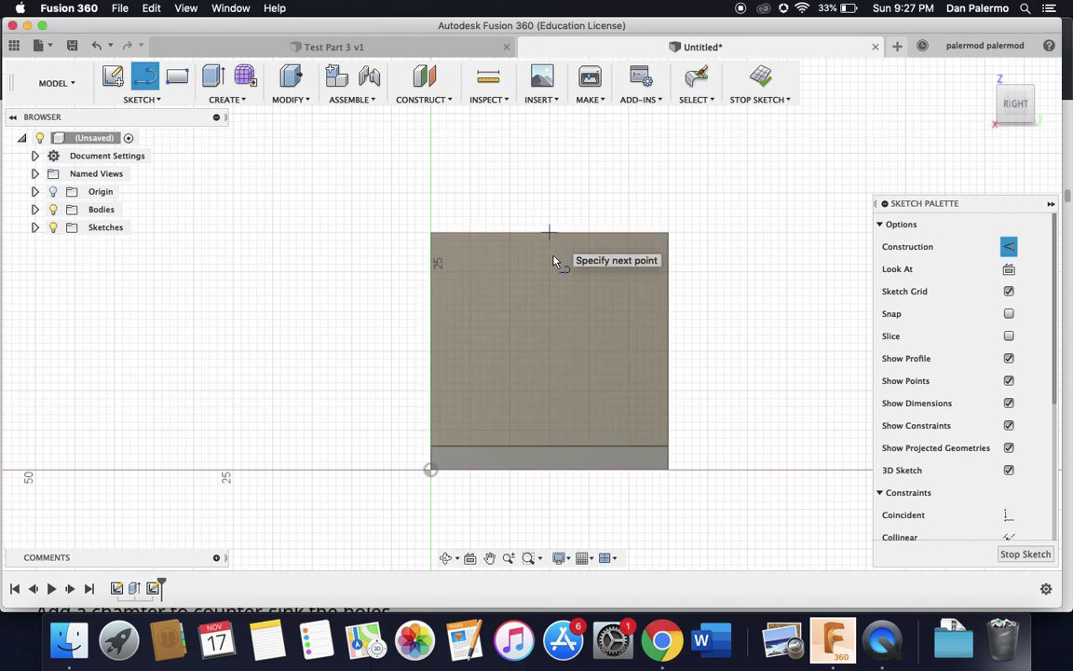
double_click(551, 450)
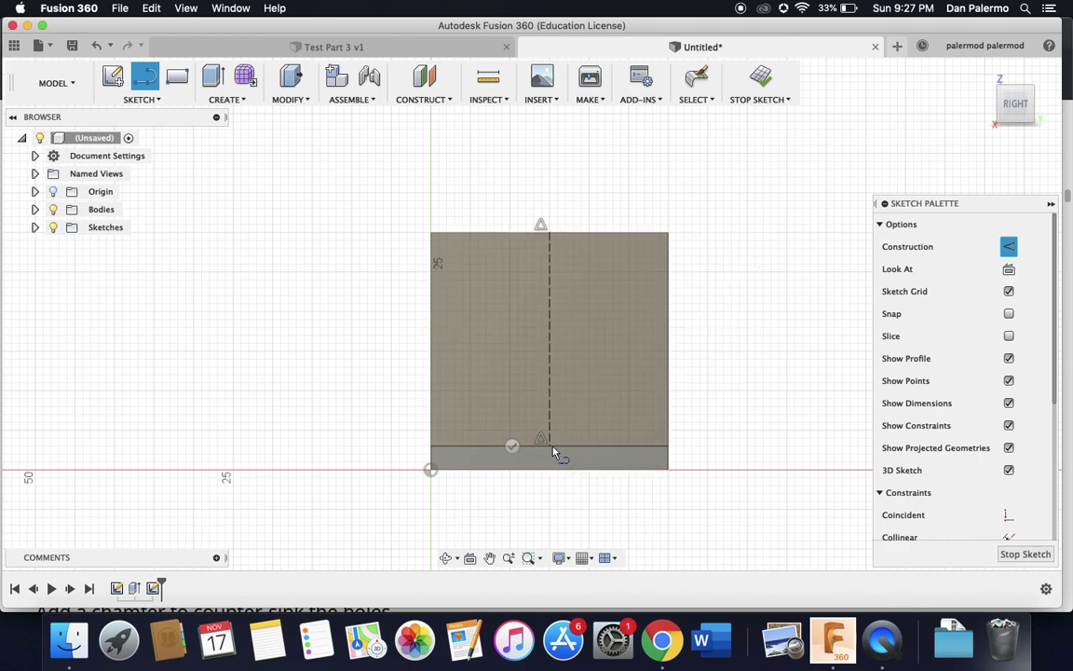
left_click(669, 343)
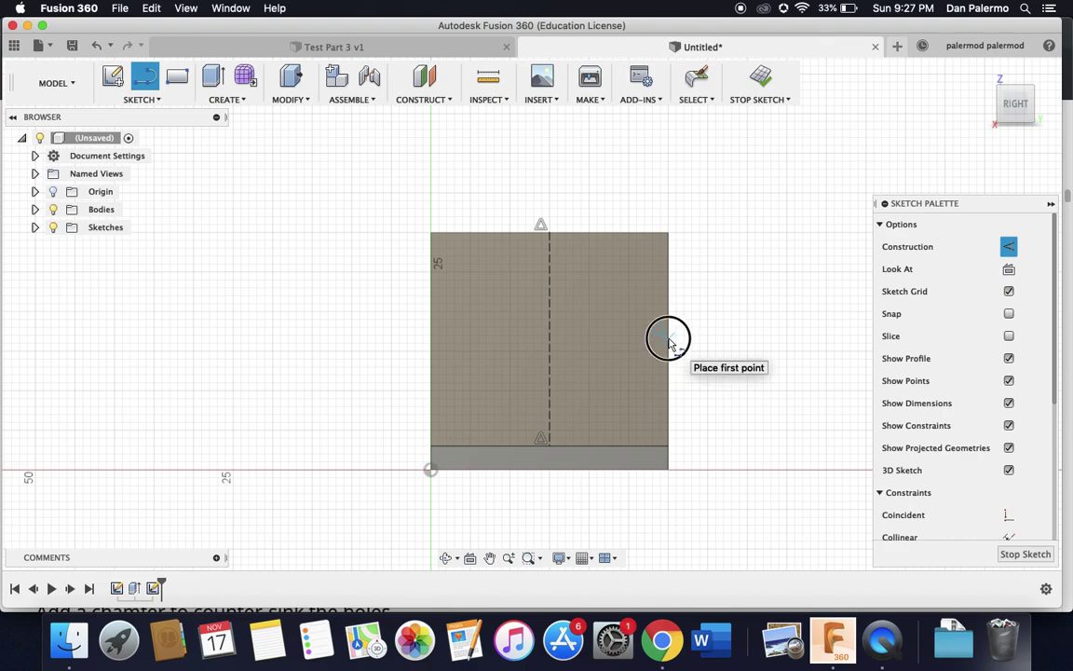
double_click(431, 339)
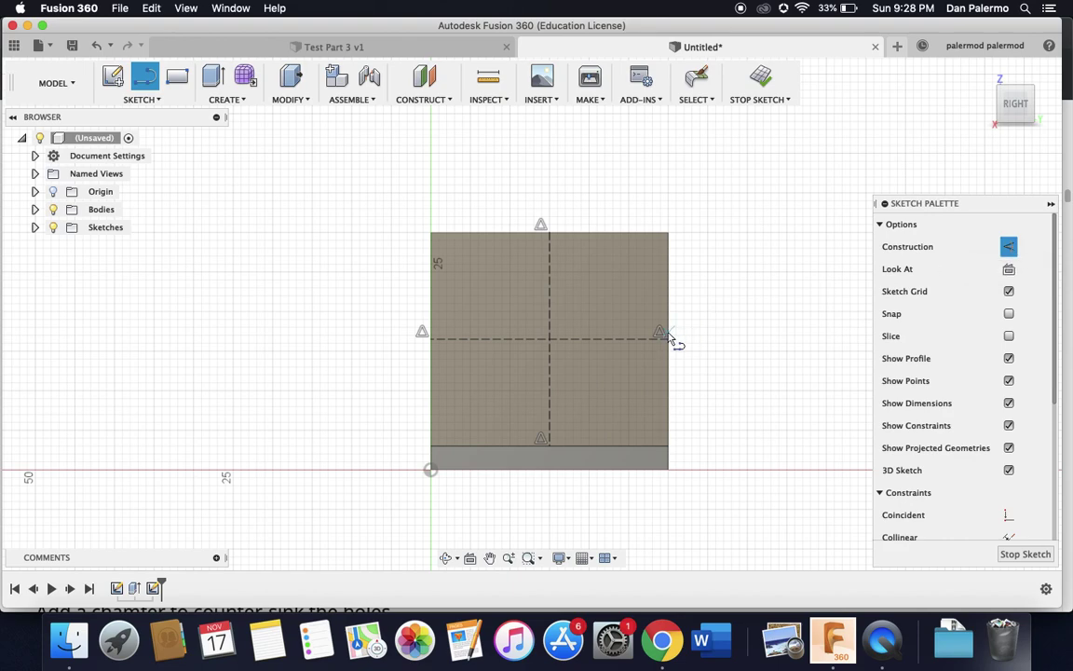
left_click(1032, 43)
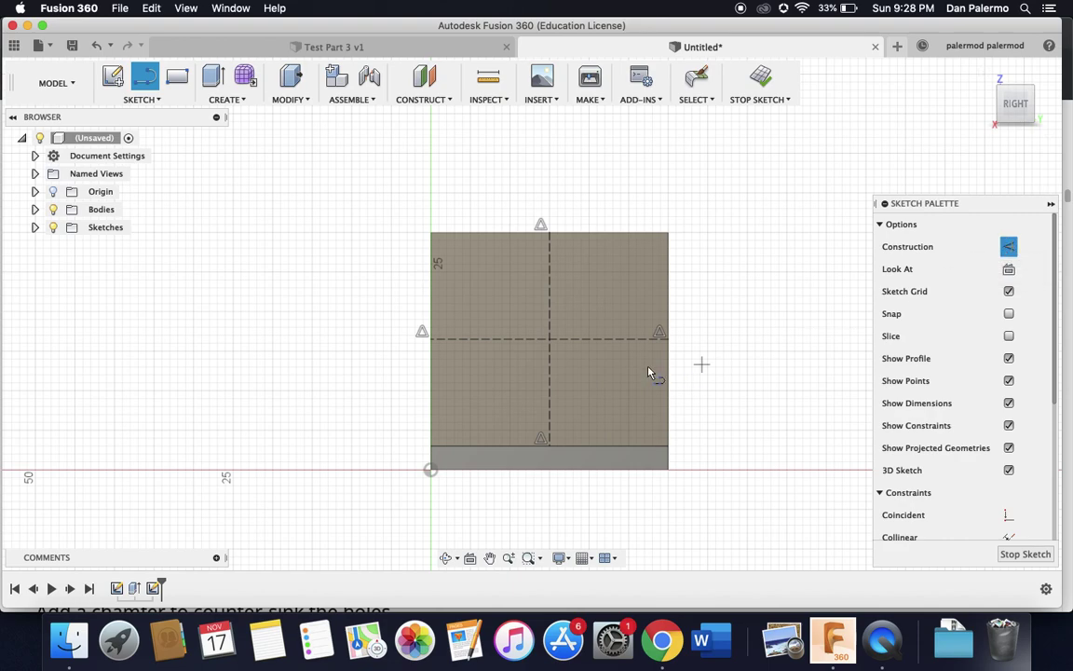
Step: Sketch a regular 5 mm diameter circle centred on the left half of the horizontal construction line
left_click(1008, 248)
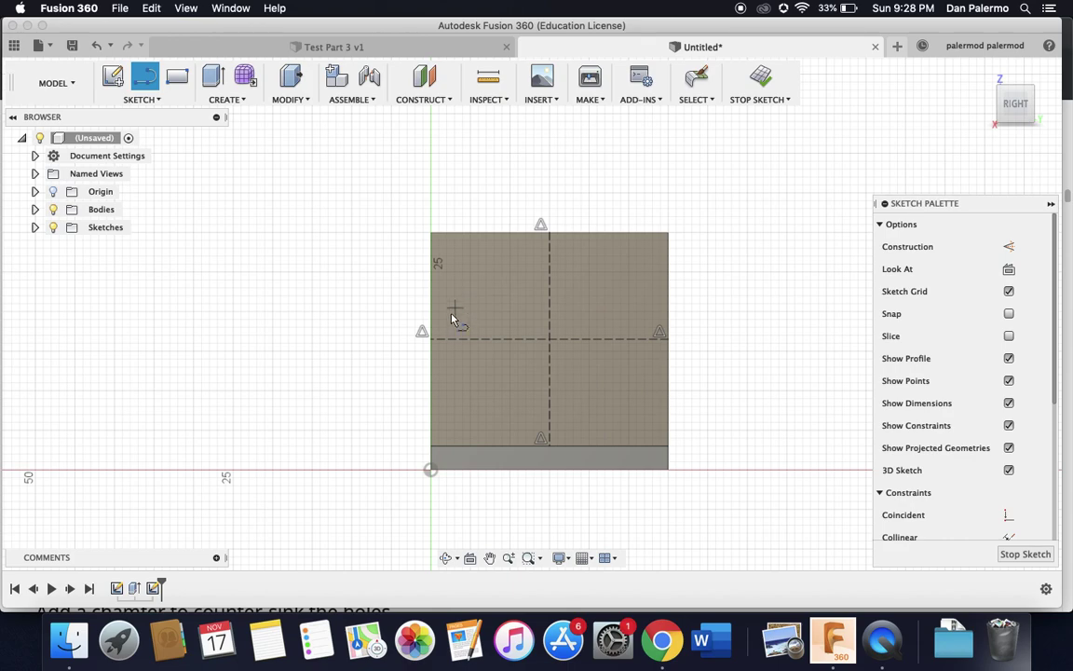
key("c")
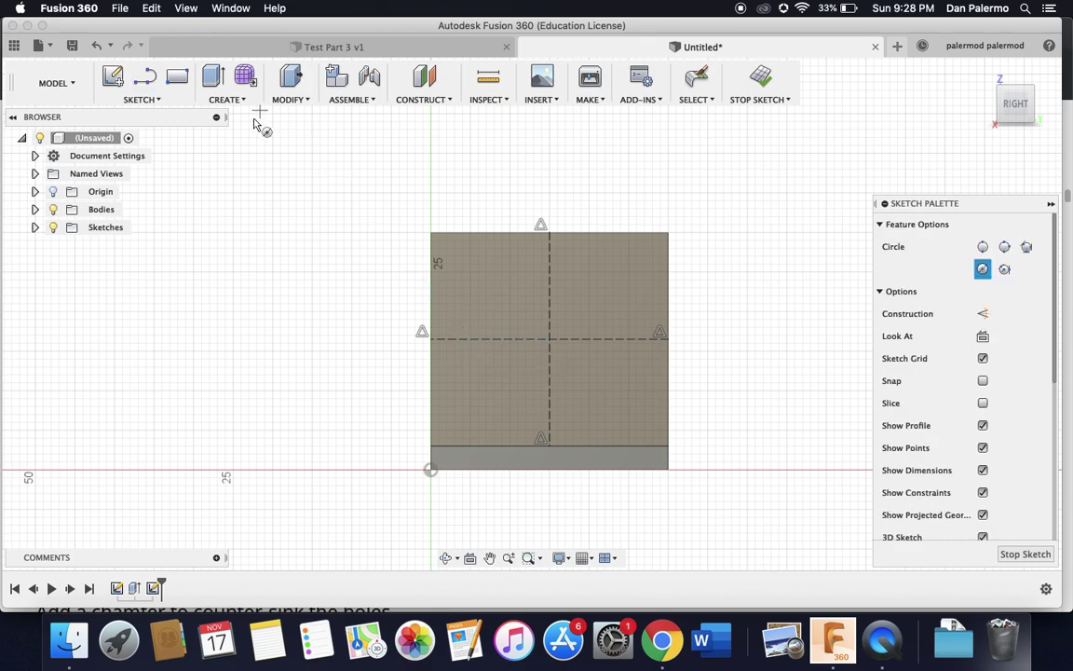
left_click(144, 99)
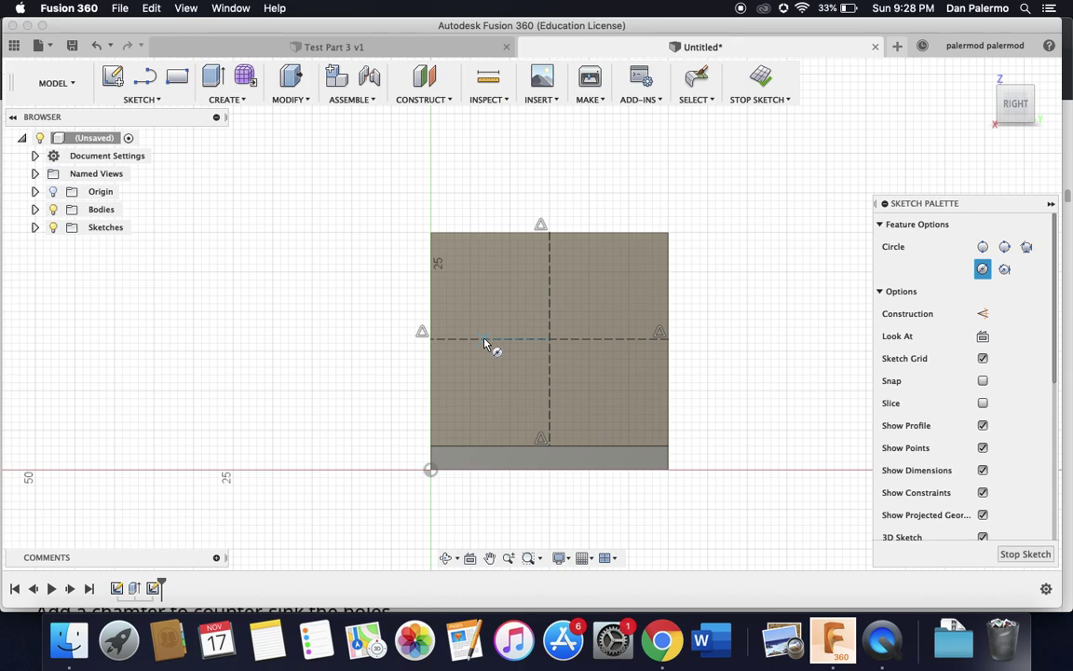
left_click(486, 339)
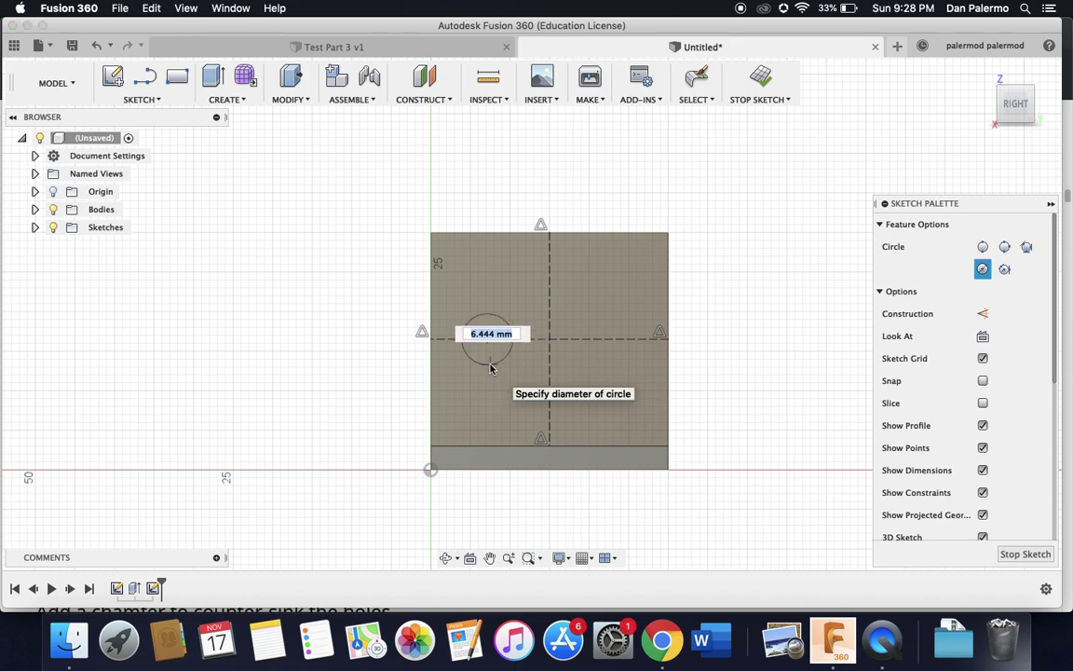
type("5")
key("Return")
key("Escape")
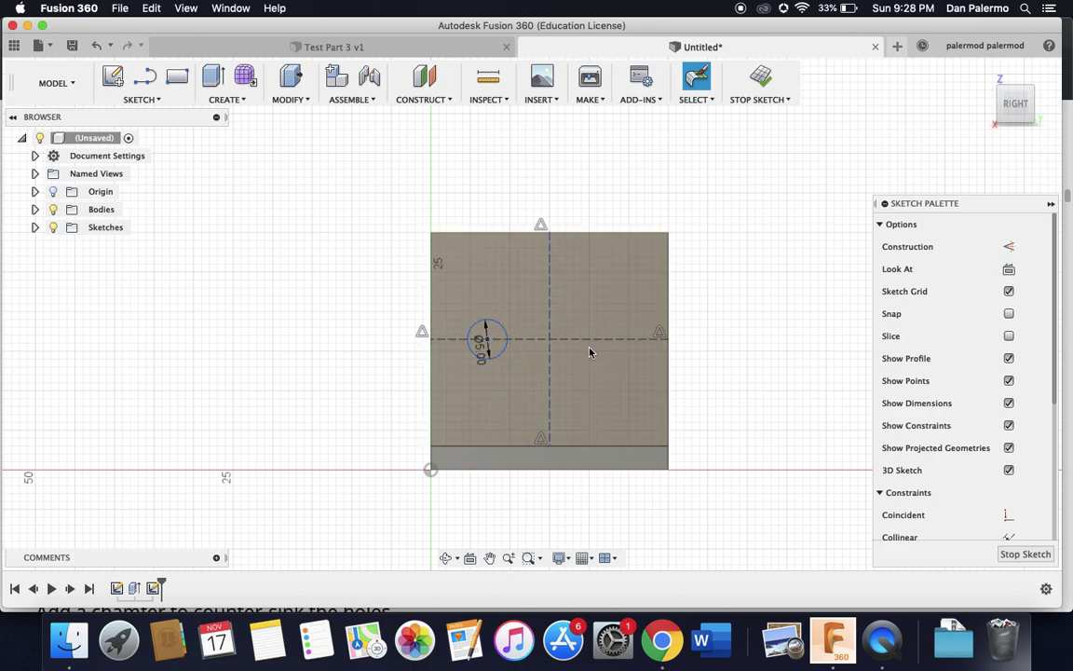
key("Escape")
Step: Dimension the circle's centre 7 mm from the left edge of the face
left_click(466, 399)
key("d")
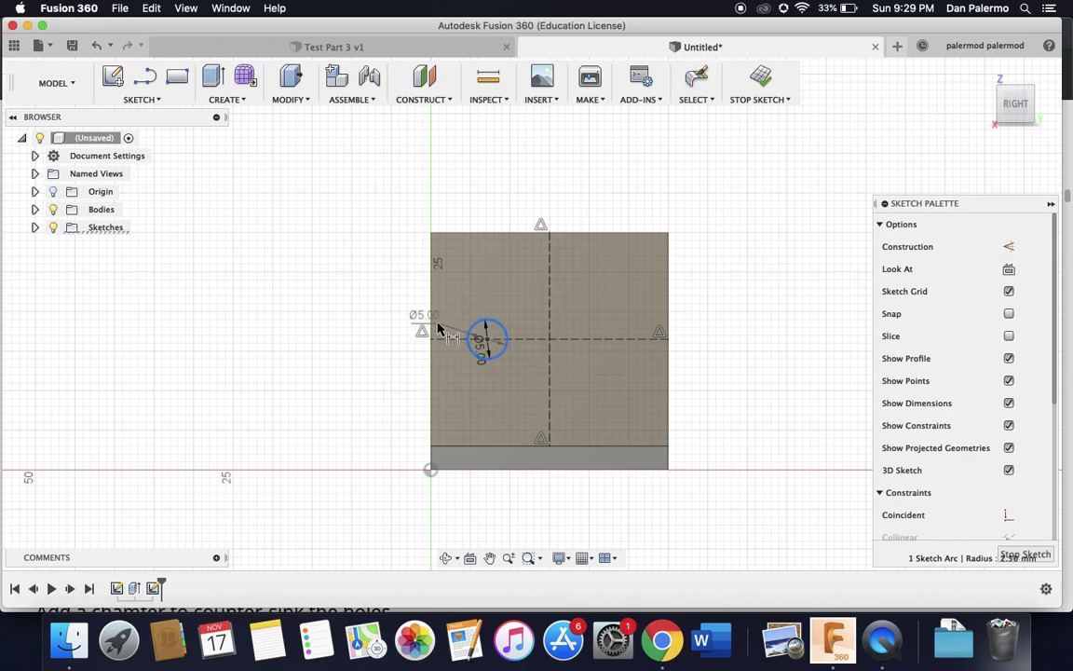
left_click(431, 325)
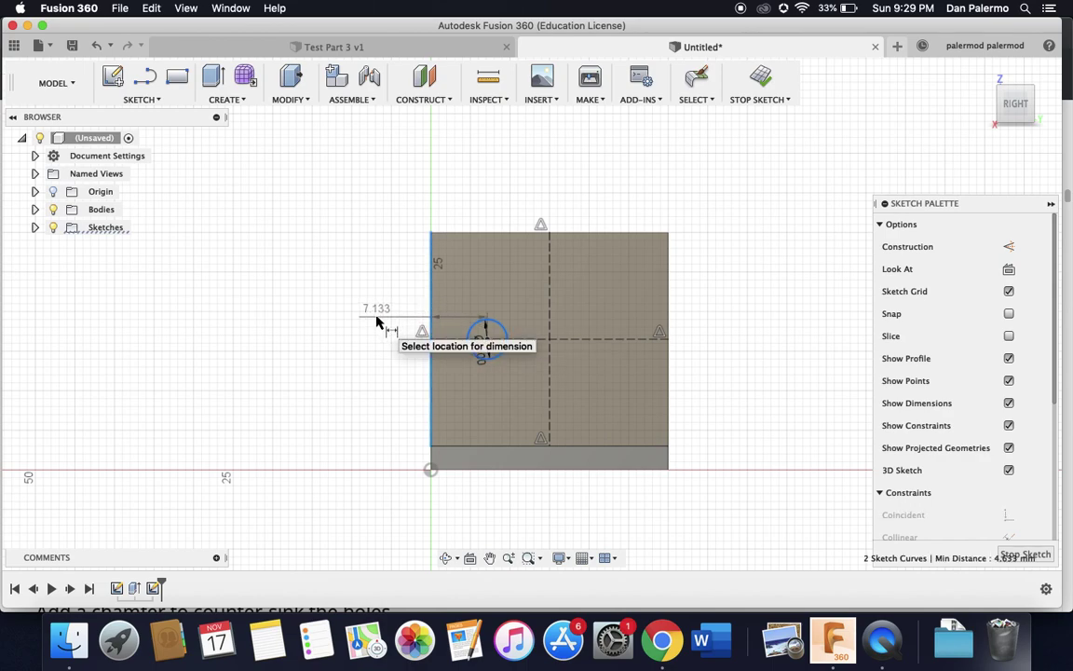
left_click(376, 322)
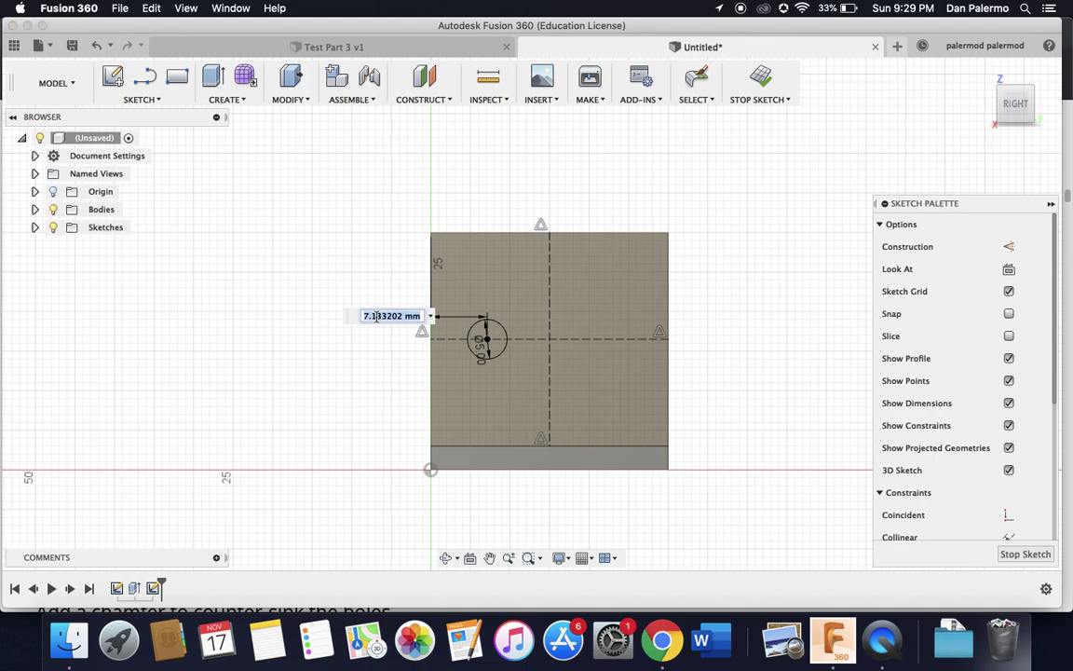
type("7")
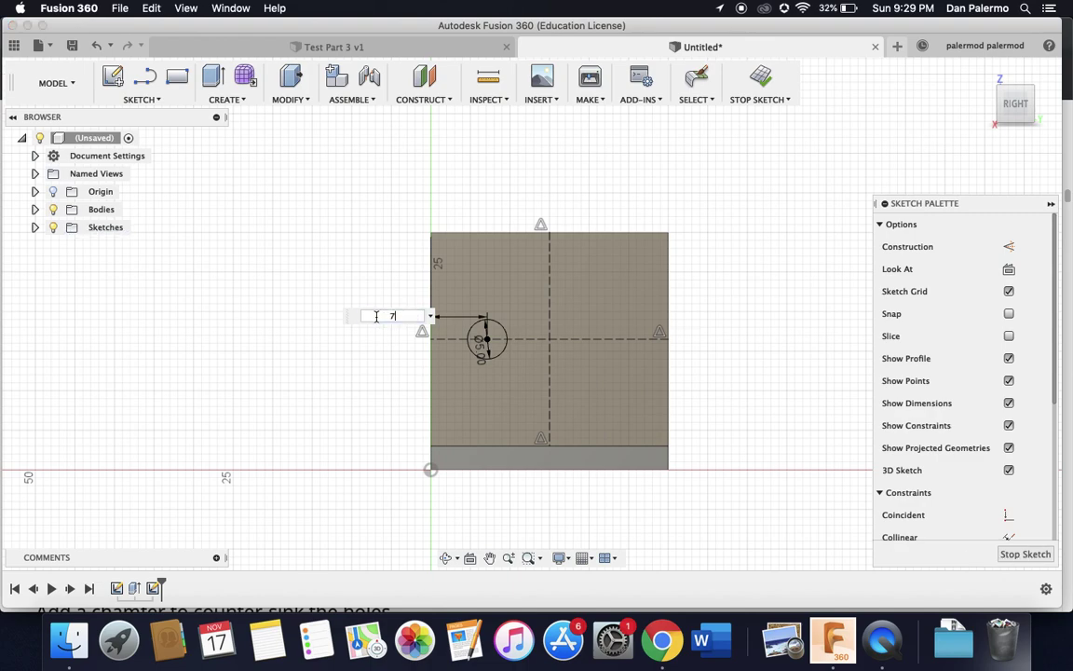
key("Return")
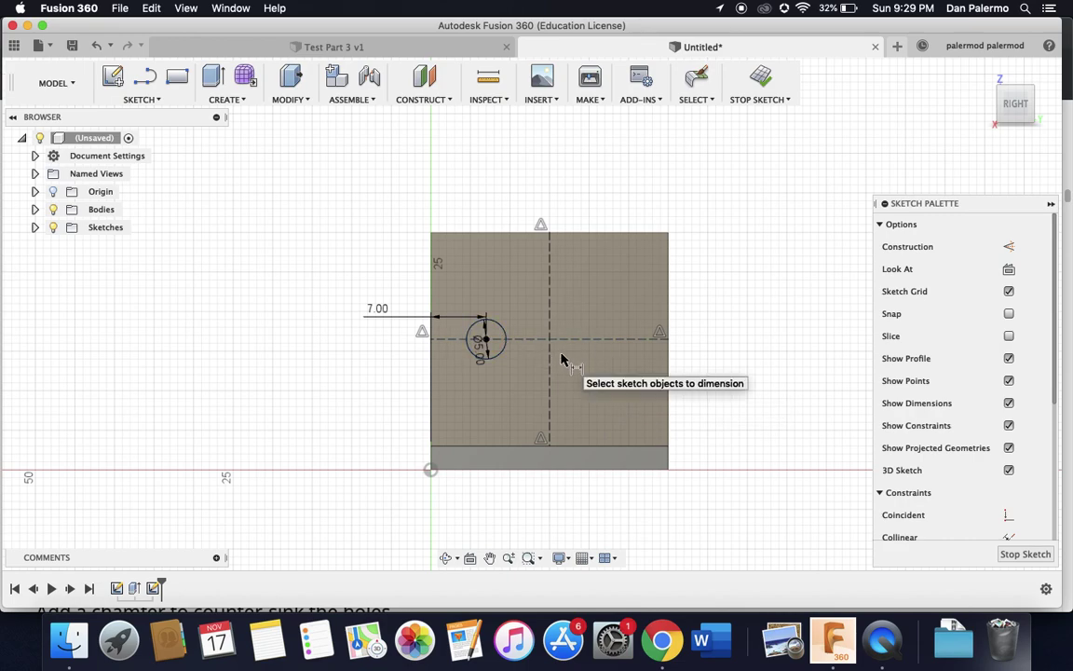
key("Escape")
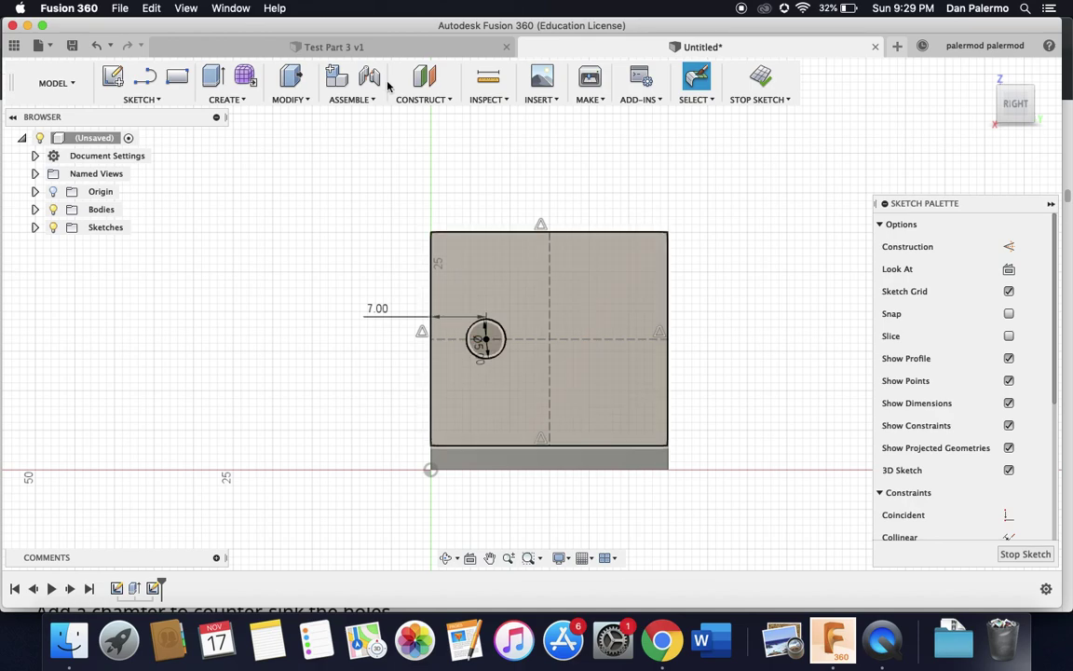
left_click(160, 100)
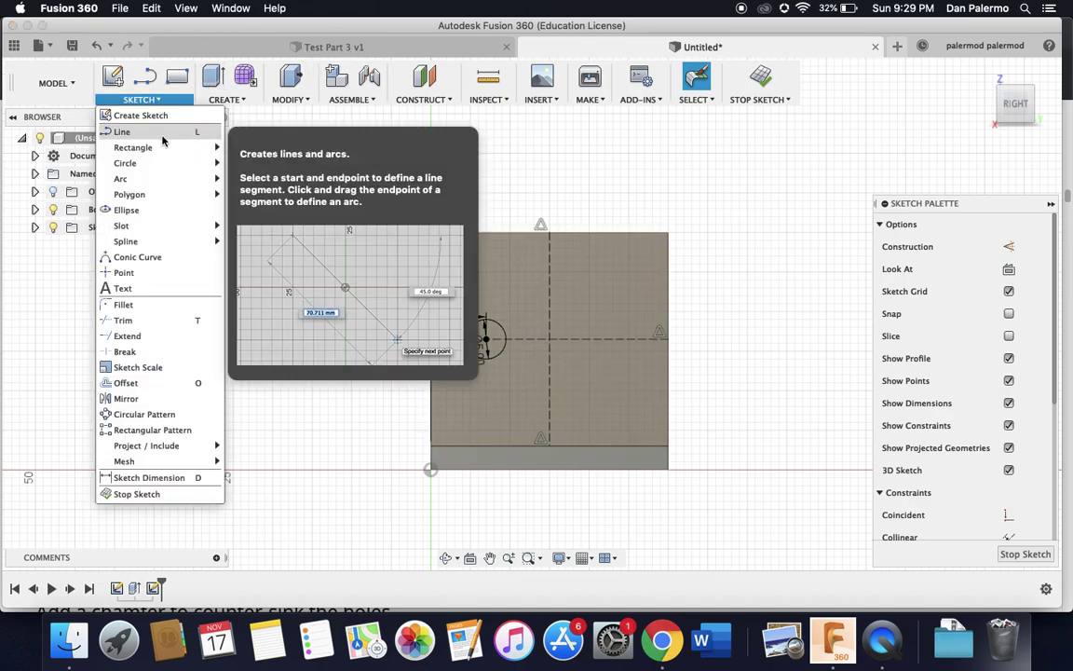
left_click(168, 401)
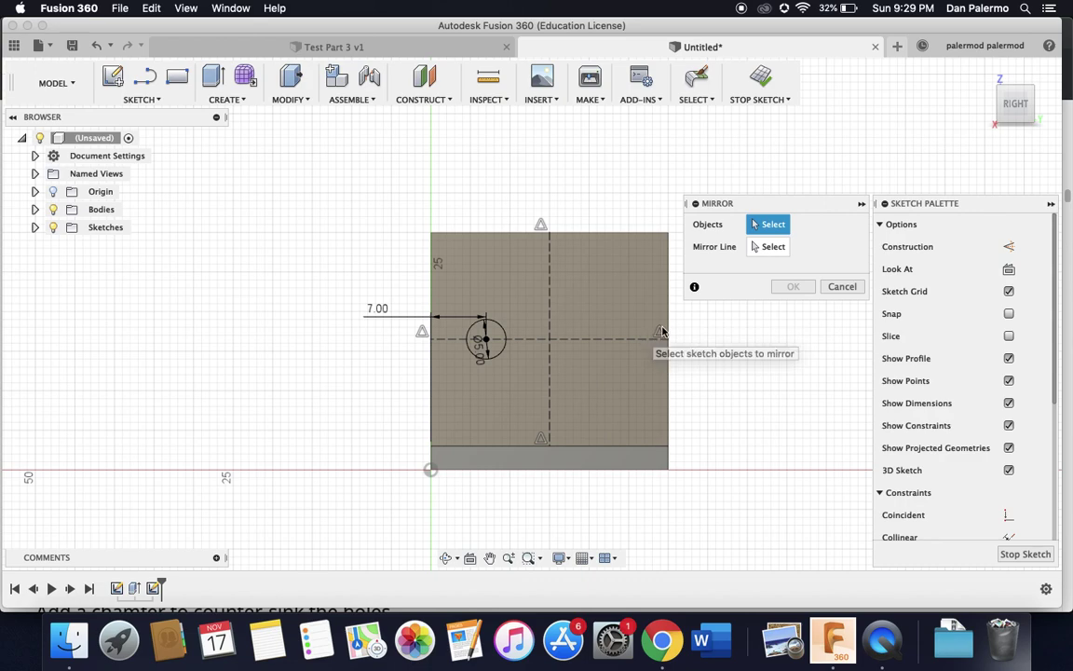
left_click(842, 286)
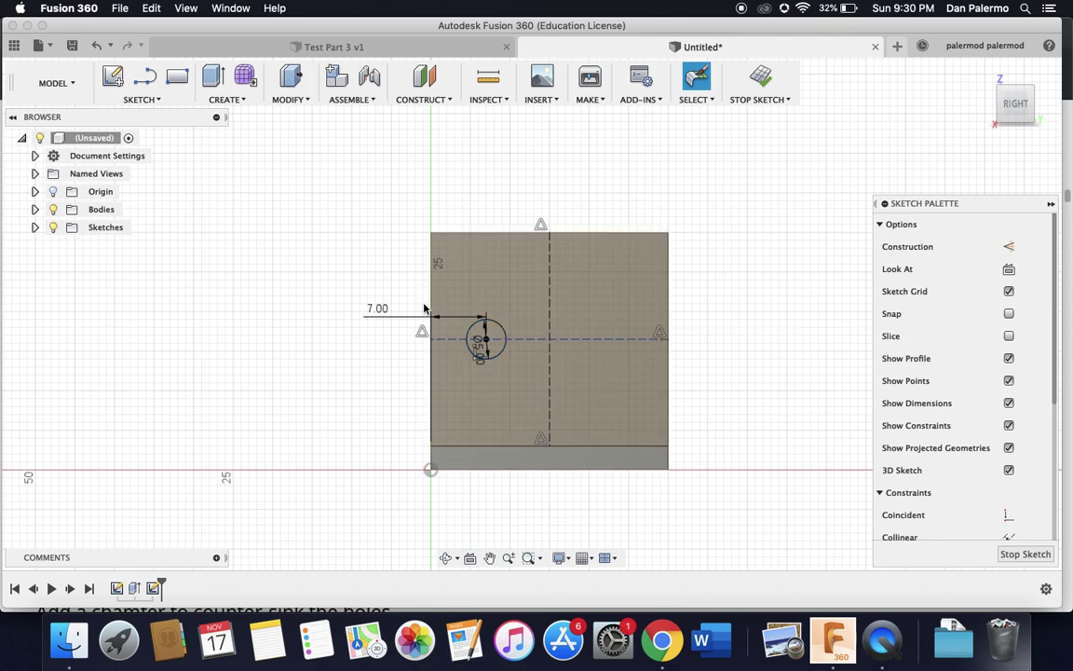
Step: Offset the 5 mm circle outward by 1 mm to add a larger concentric circle around it
left_click(158, 99)
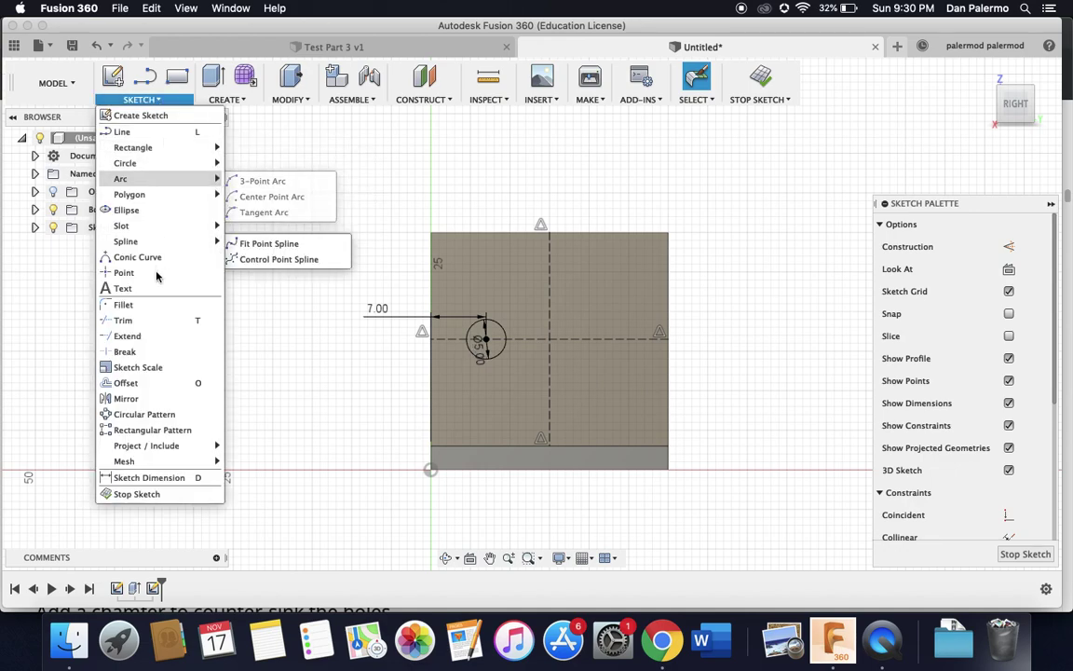
left_click(129, 383)
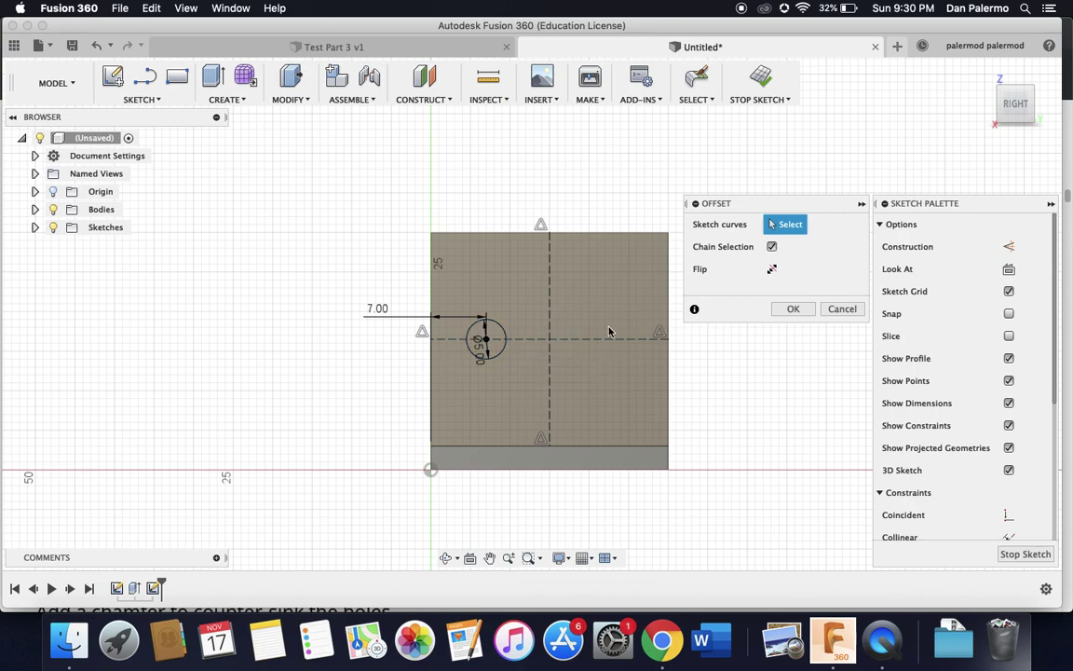
left_click(498, 328)
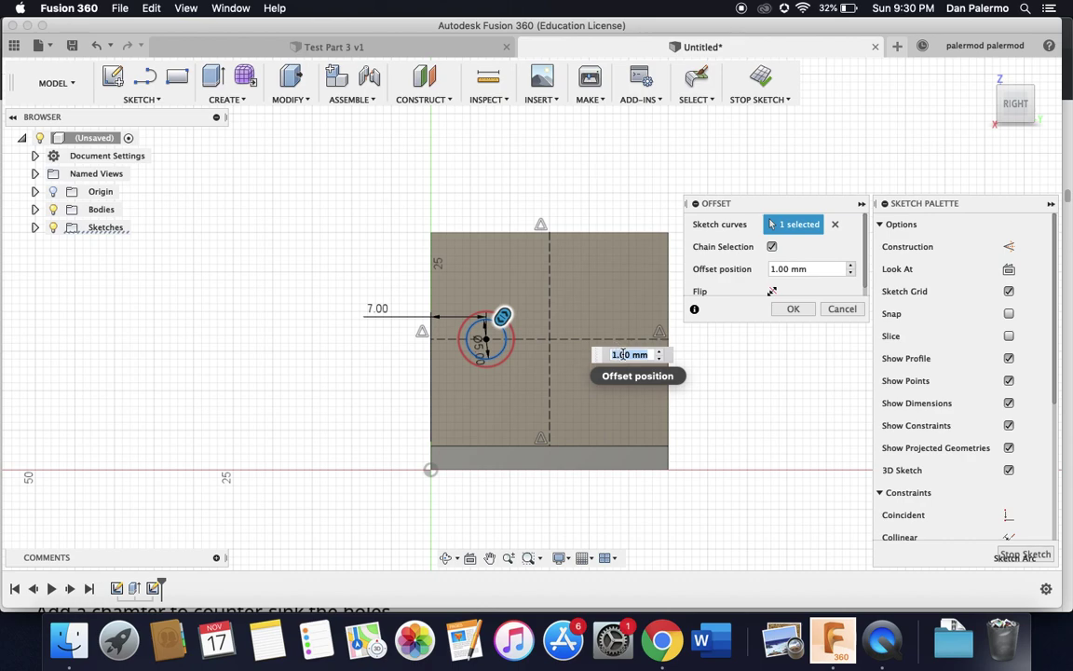
key("Return")
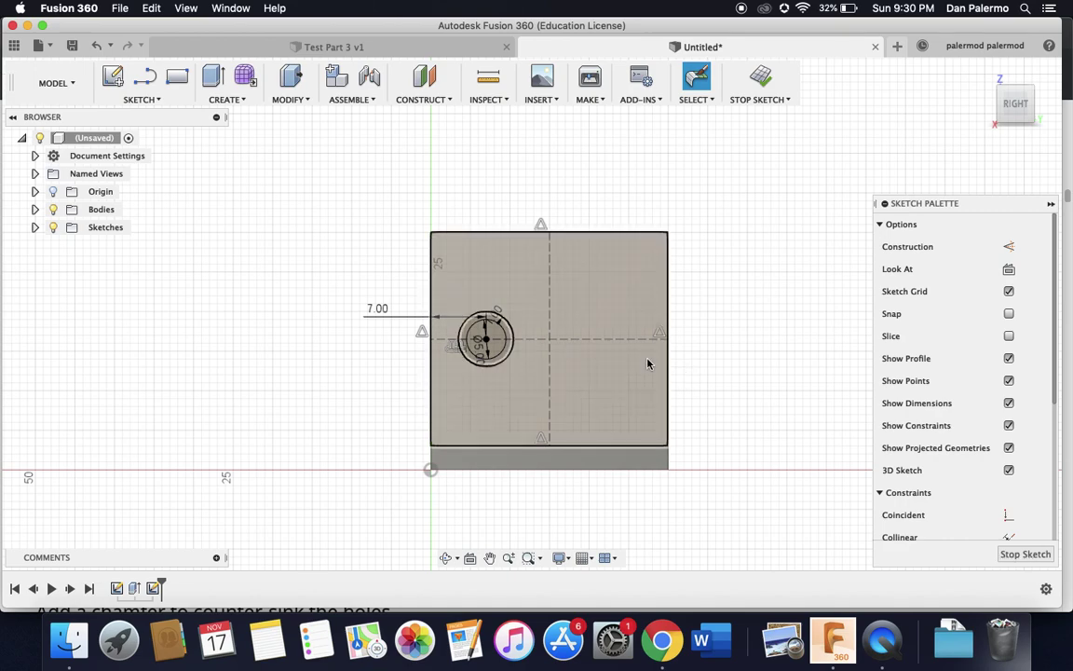
Step: Compare the sketched concentric circles with the mounting holes in the Test Part 3 design
left_click(431, 405)
left_click(508, 340)
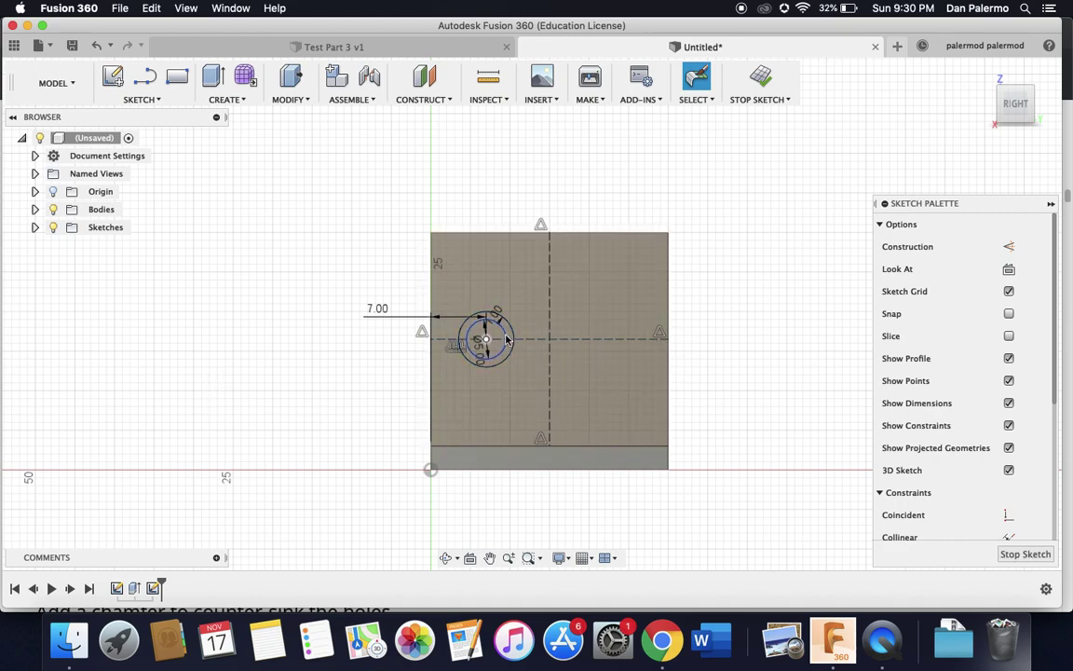
left_click(486, 338)
left_click(380, 48)
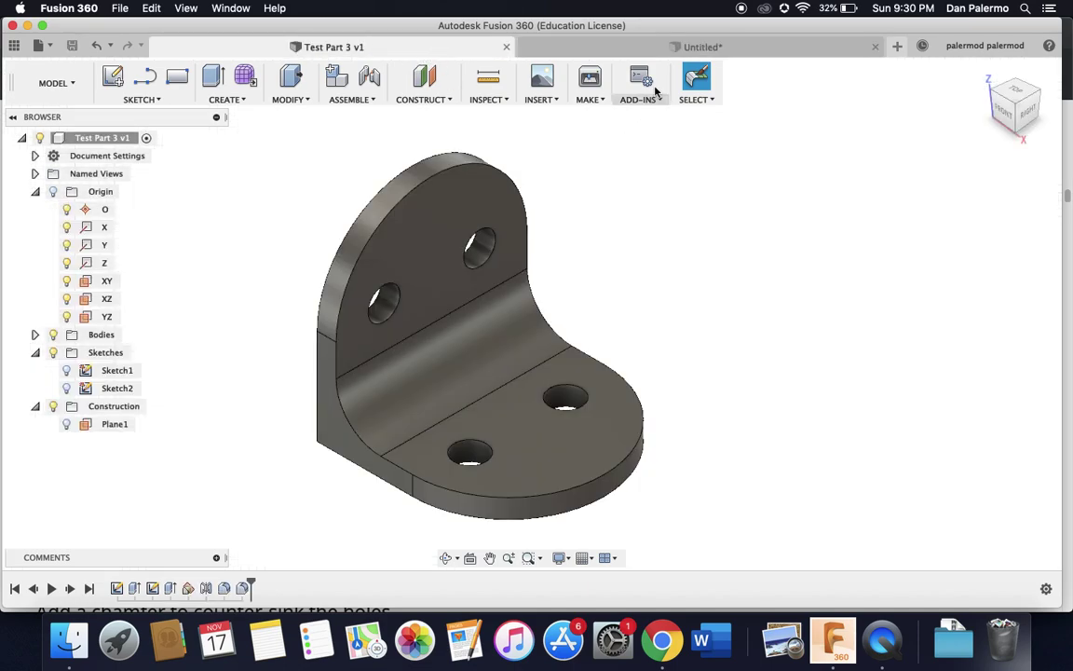
left_click(649, 52)
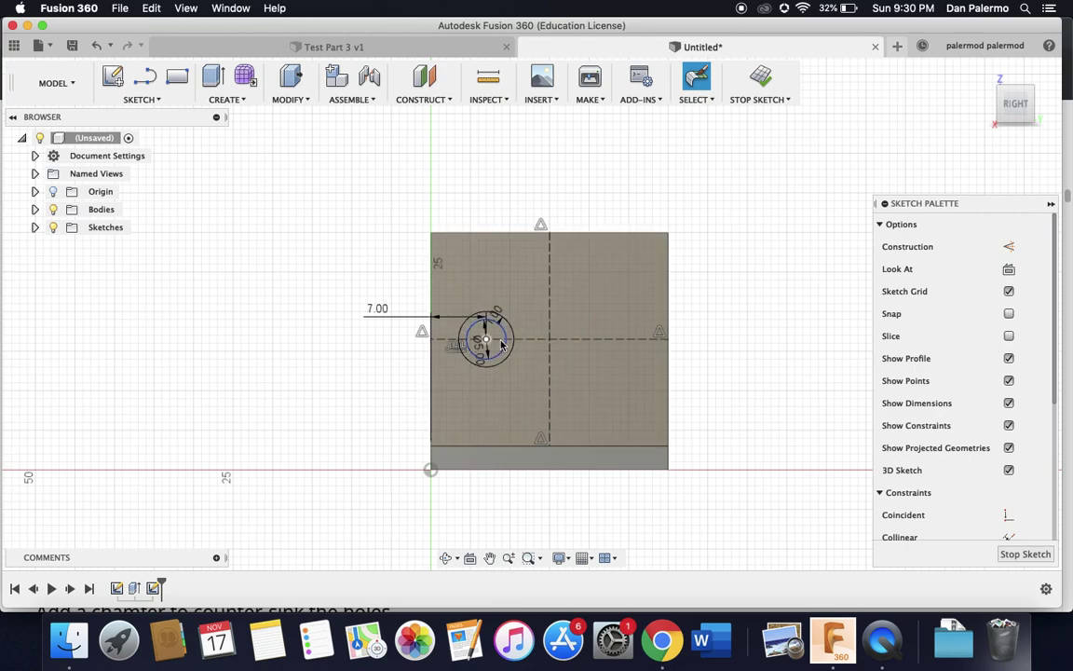
Step: Mirror both concentric circles across the vertical construction line to the other half of the face
left_click(173, 105)
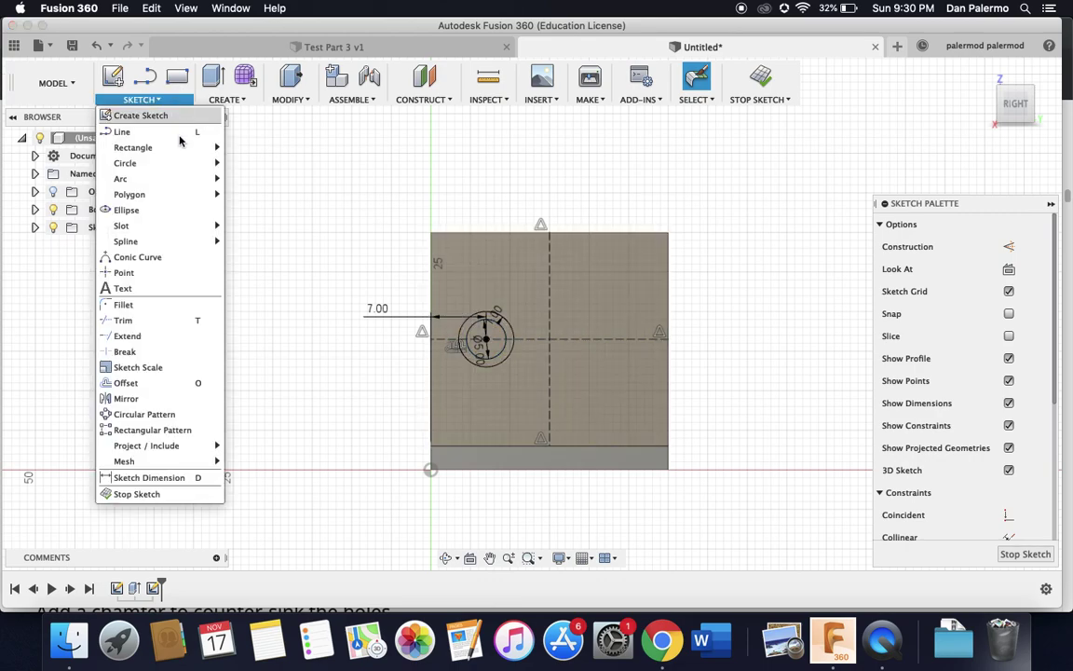
left_click(125, 399)
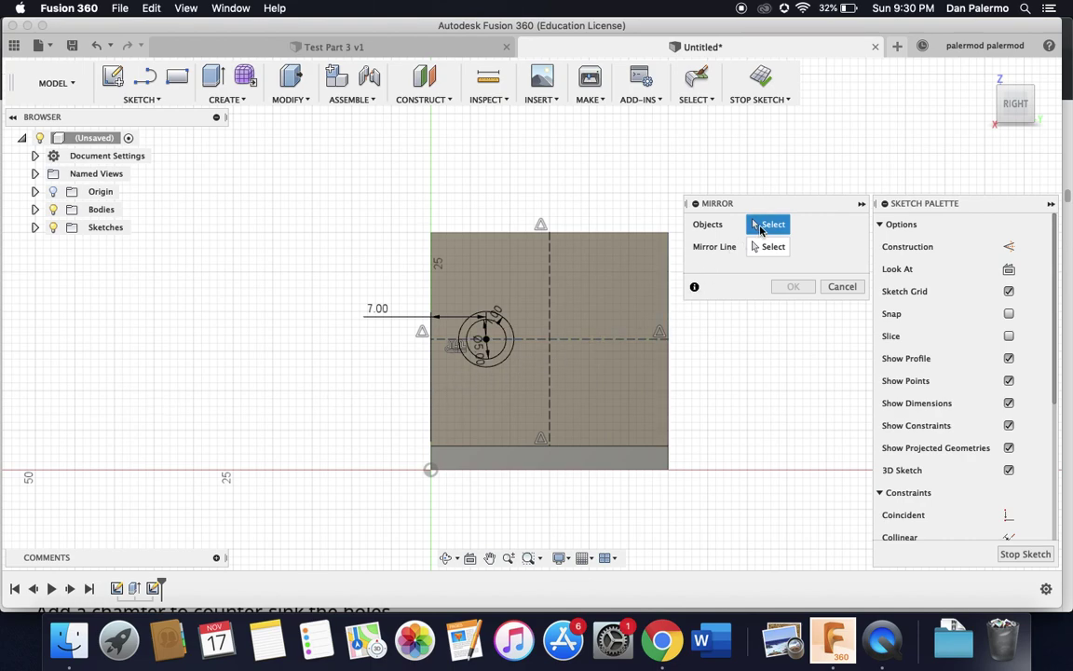
left_click(510, 333)
left_click(504, 336)
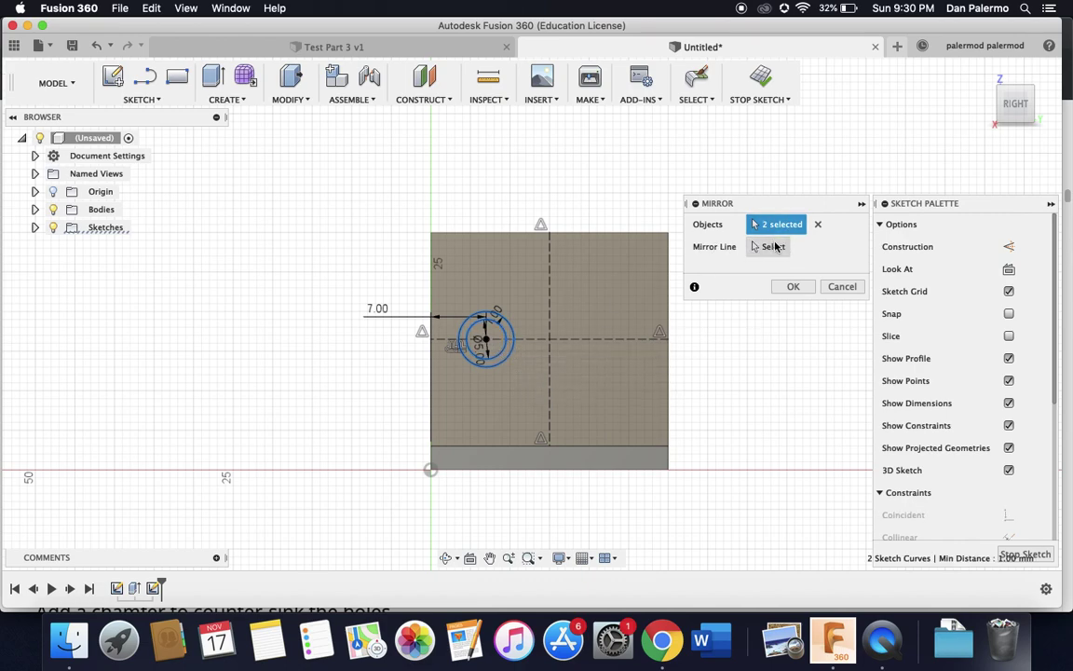
left_click(773, 247)
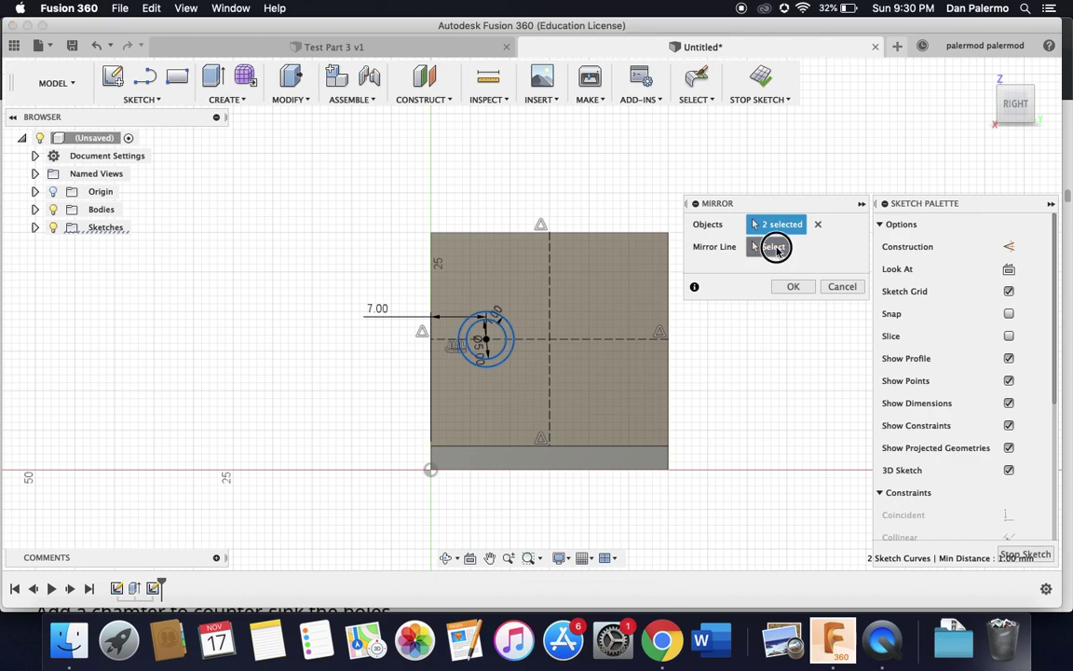
left_click(550, 239)
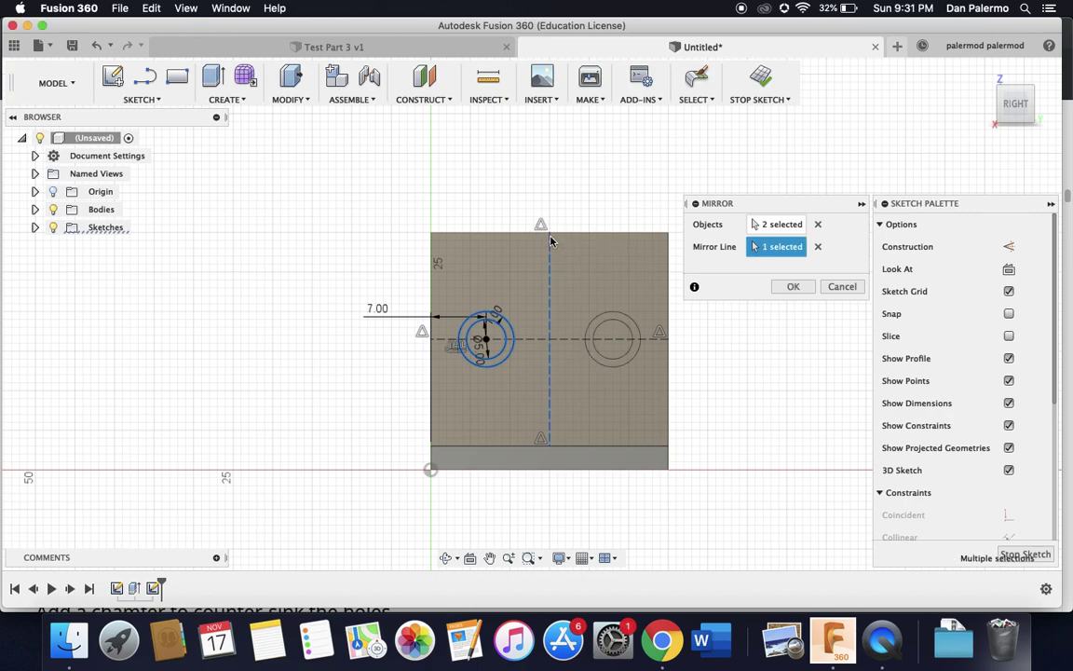
left_click(793, 287)
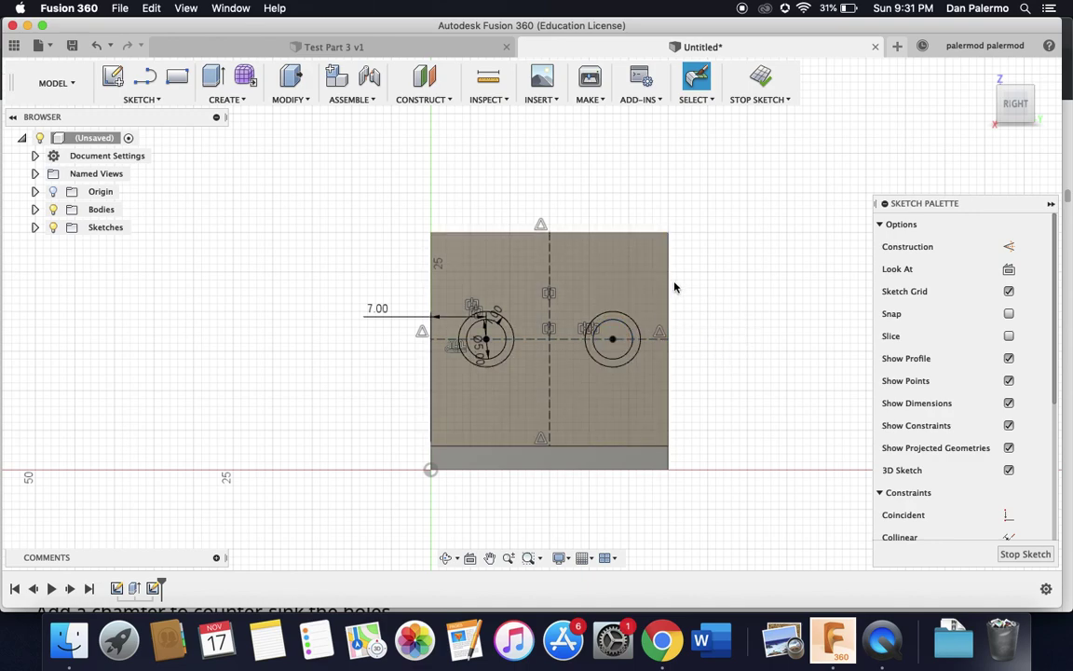
Step: Extrude the two ring profiles between the concentric circles with a distance of 1 mm and the Cut operation
left_click(251, 100)
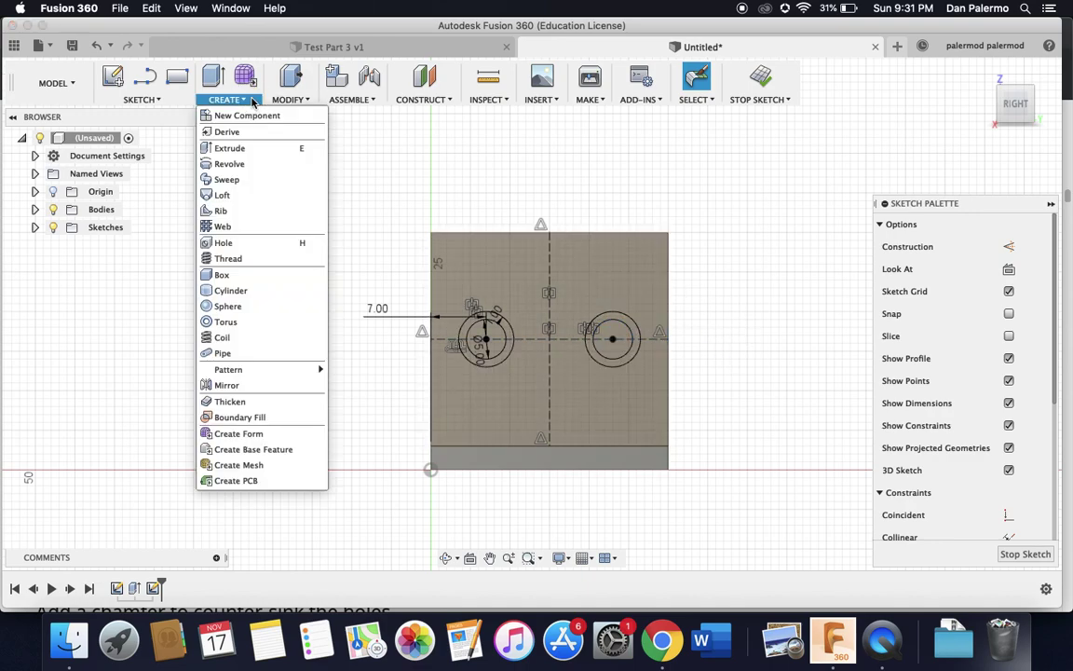
left_click(246, 103)
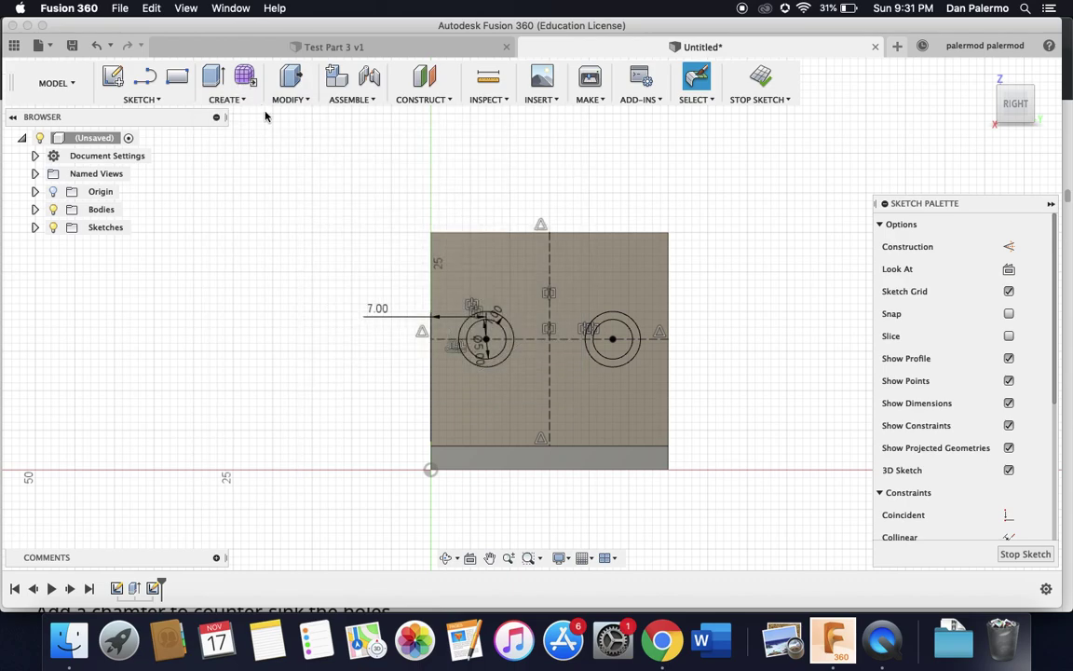
key("e")
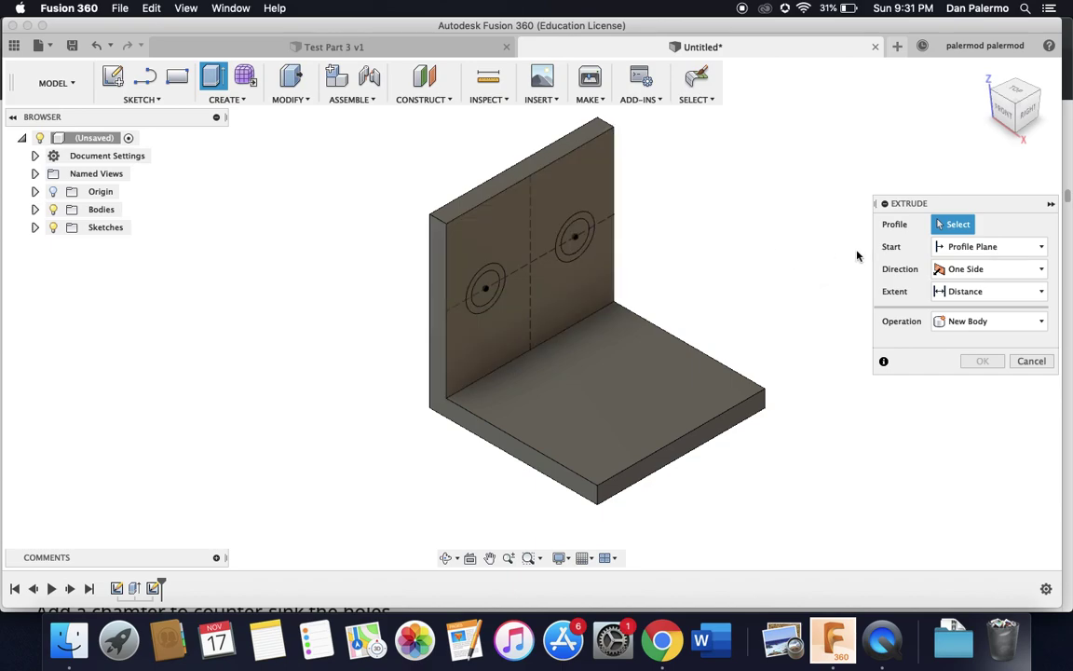
left_click(586, 231)
left_click(489, 278)
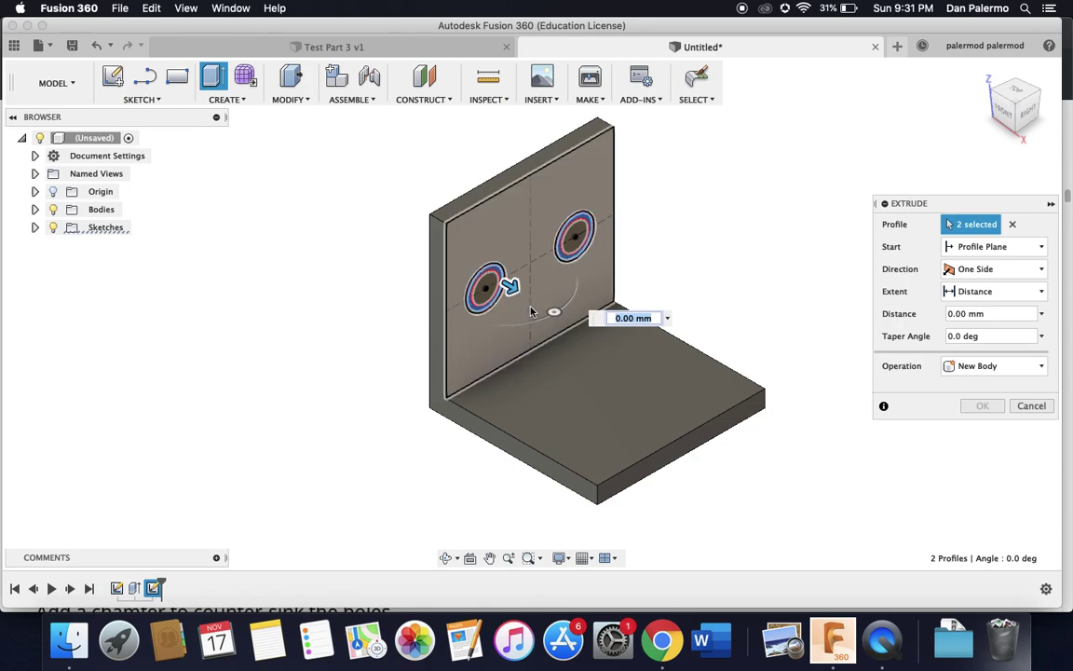
left_click_drag(511, 285, 459, 256)
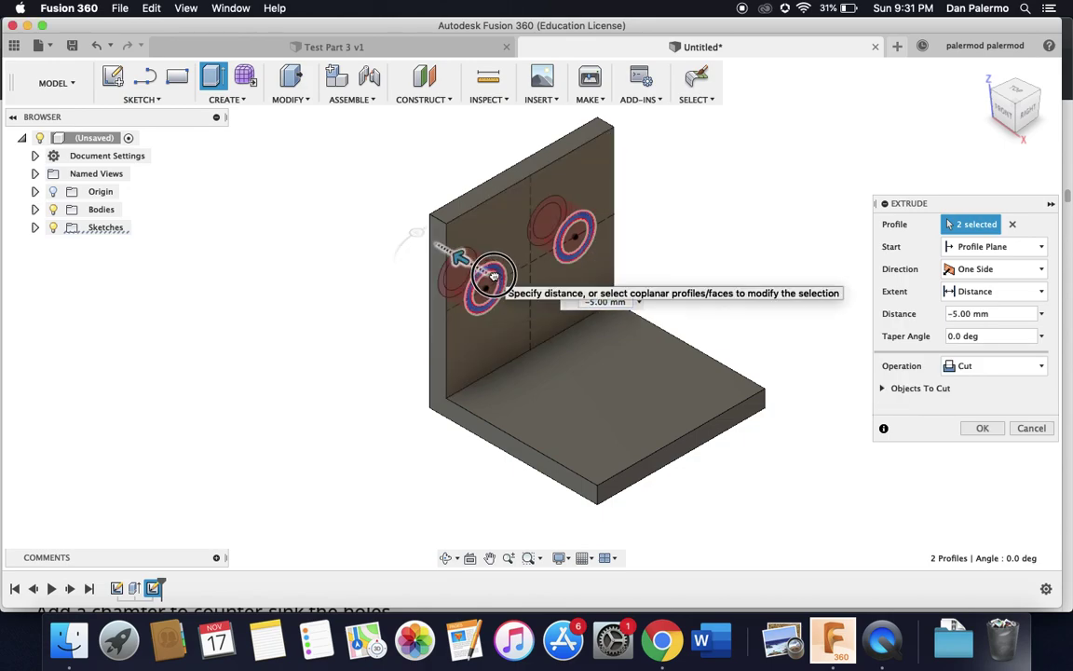
left_click(995, 314)
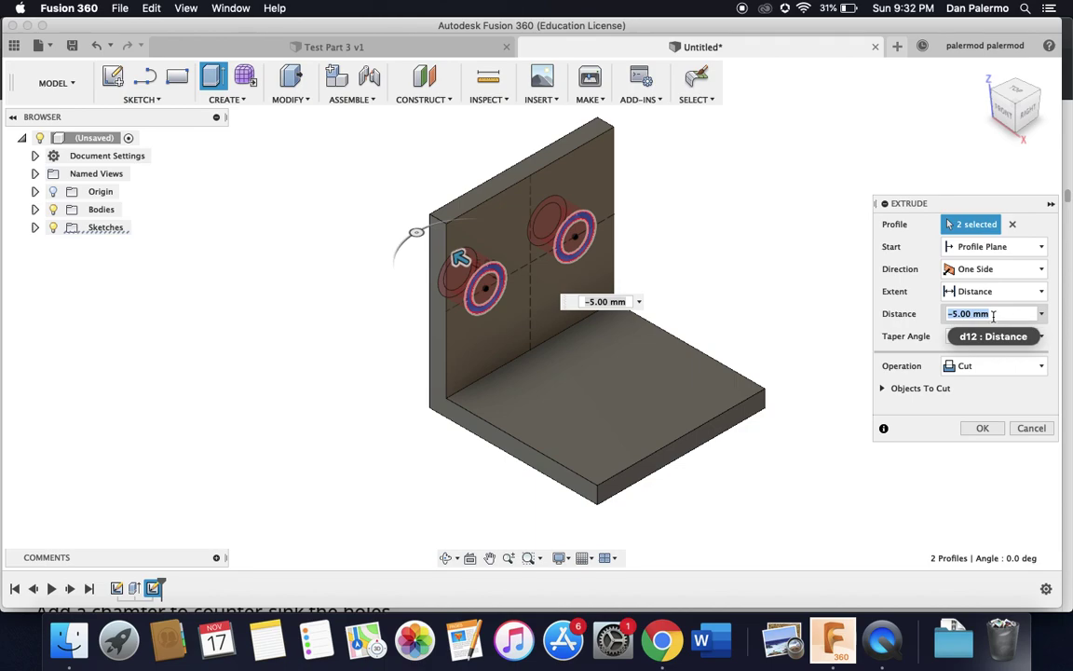
type("1")
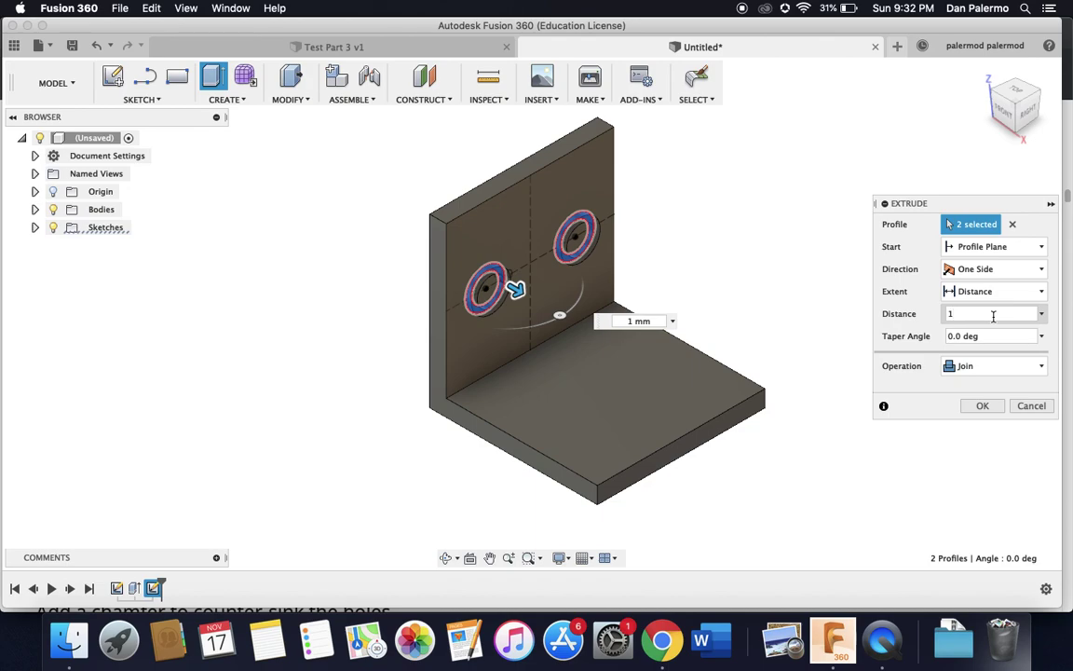
left_click(973, 366)
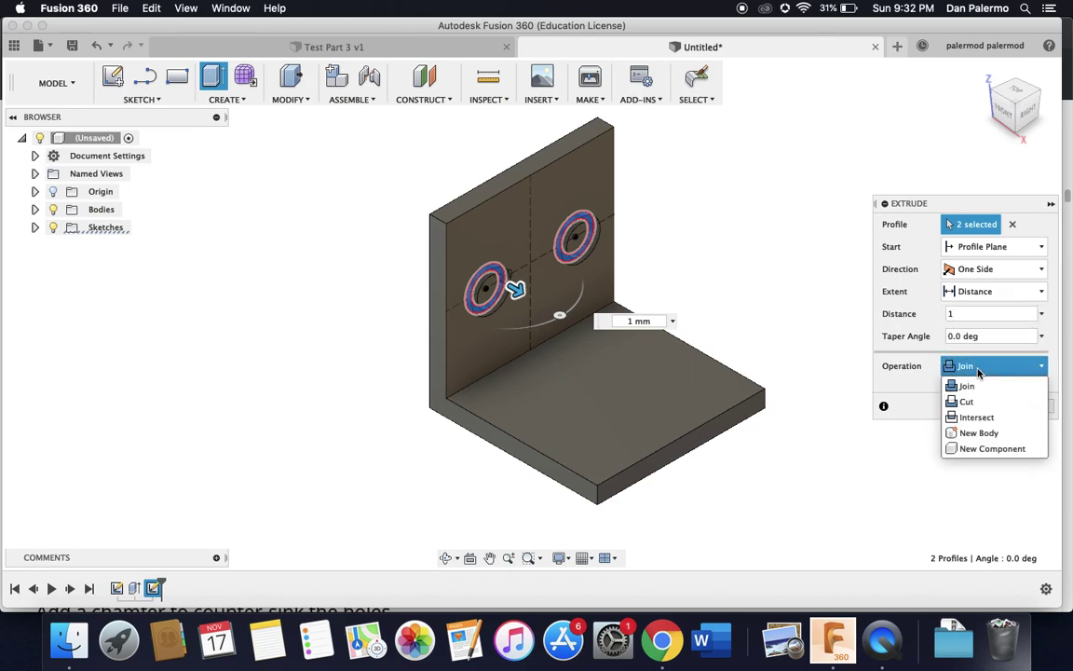
left_click(969, 401)
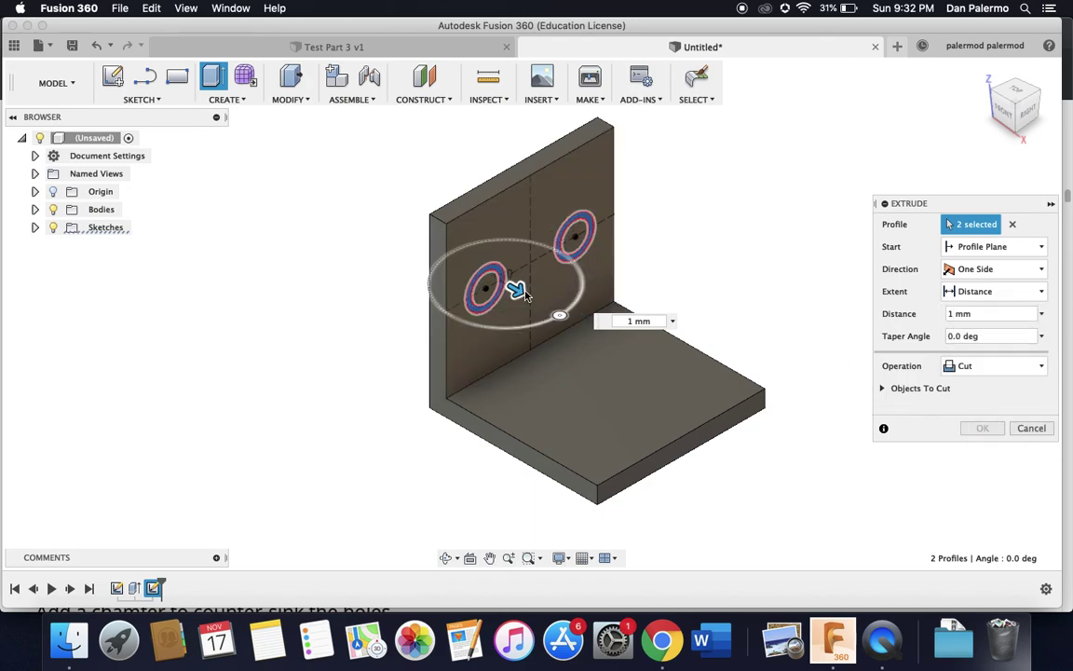
Step: Reverse the ring extrusion into the vertical leg with a distance of -1 mm and complete the cut
left_click_drag(516, 290, 448, 251)
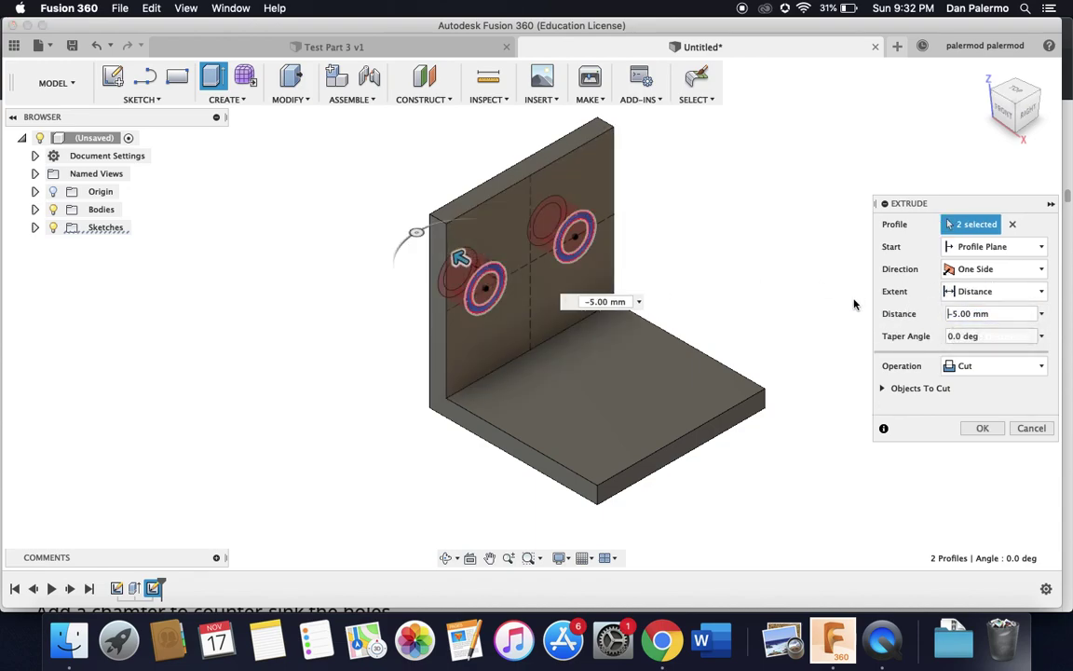
left_click(1002, 291)
left_click(1001, 292)
left_click(995, 314)
left_click_drag(1003, 314, 924, 311)
type("-1")
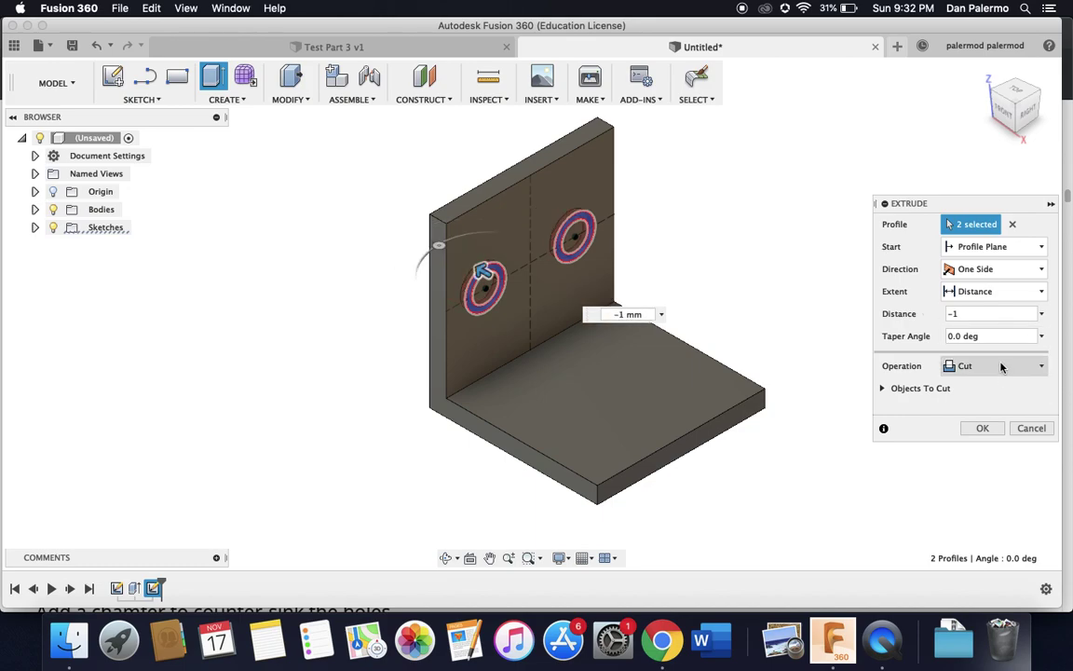
key("Tab")
left_click(985, 429)
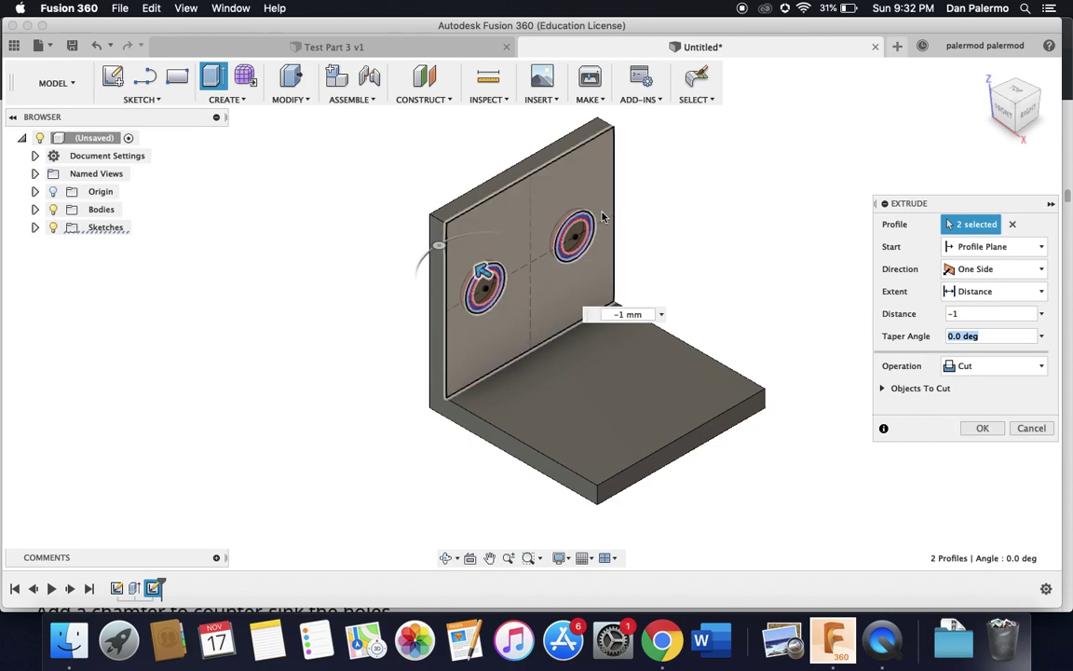
left_click(983, 429)
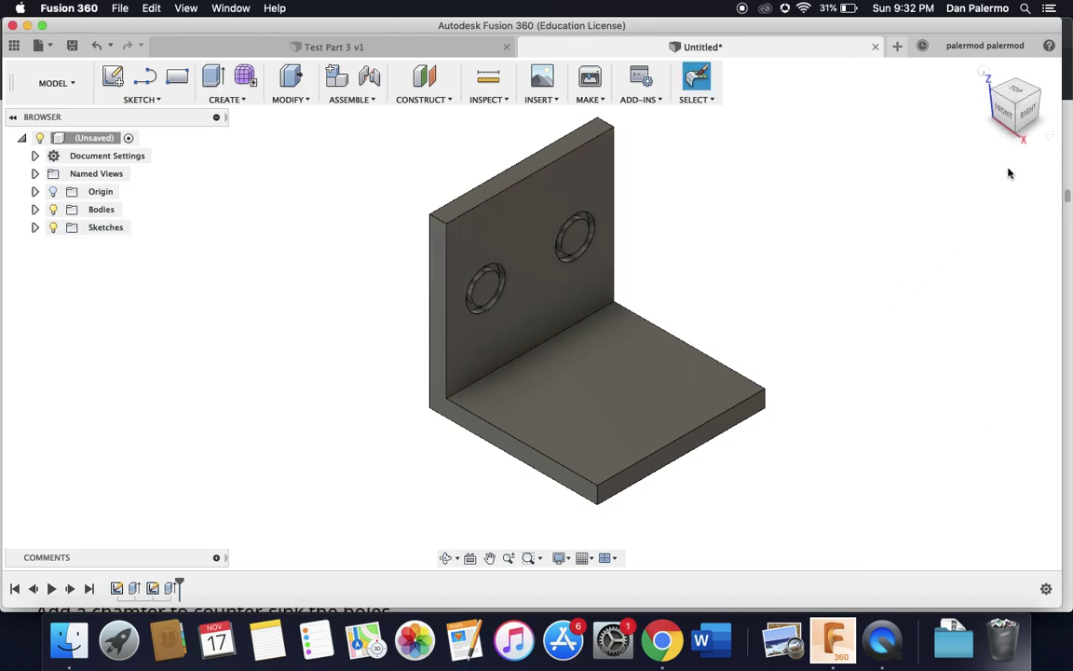
Step: Start an extrusion of the circular face inside the left ring groove on the vertical leg
middle_click_drag(987, 92, 996, 96, "shift")
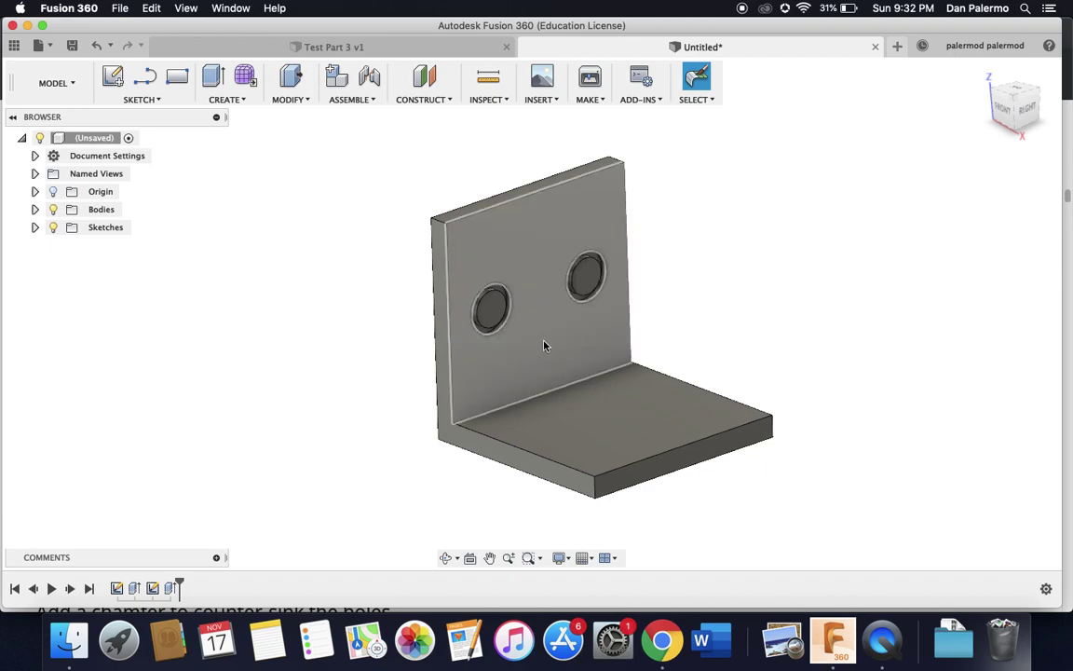
key("e")
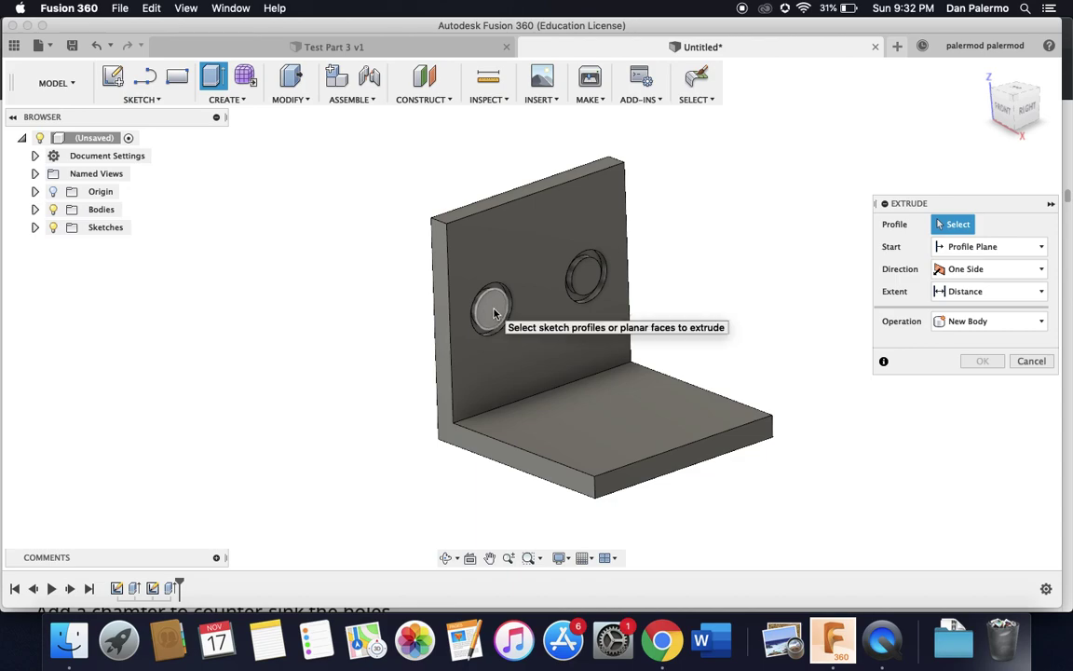
left_click(493, 313)
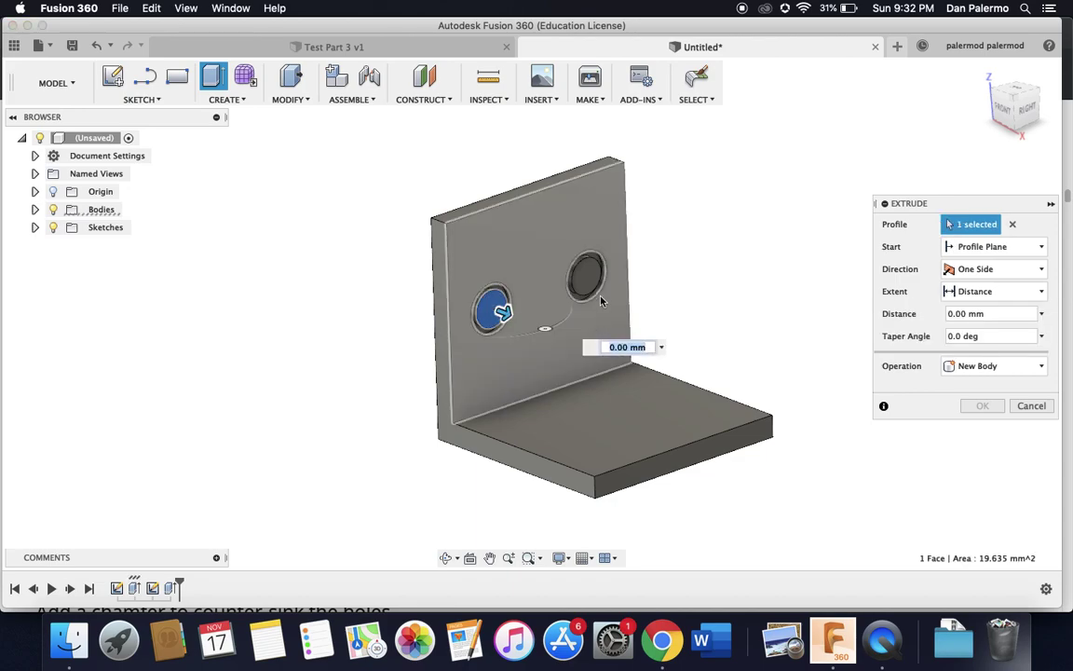